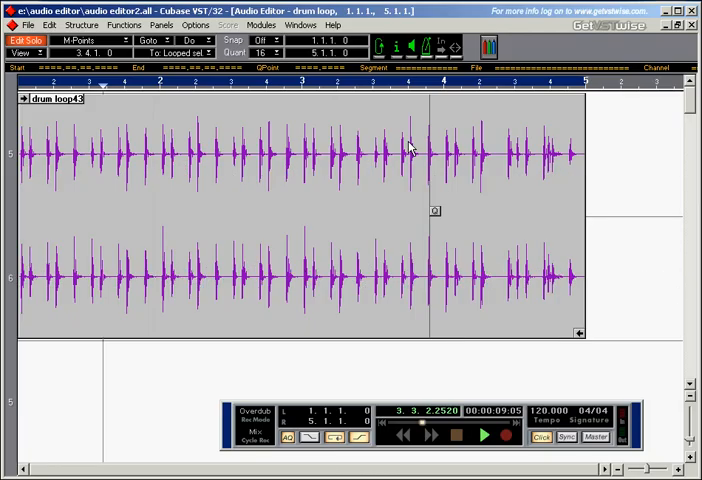
# Step: Stop playback and set the Audio Editor snap value to eighth notes (8)
pyautogui.press('space')
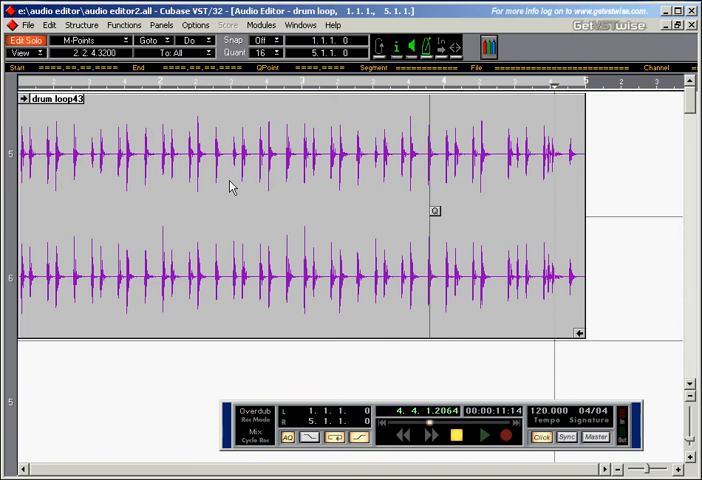
pyautogui.click(281, 41)
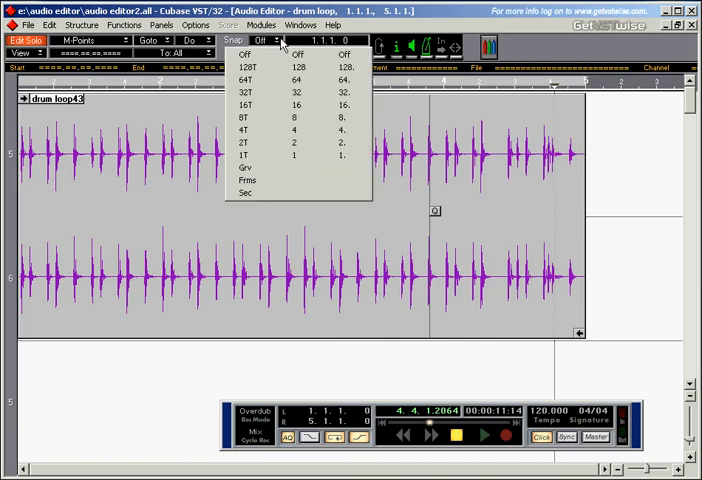
pyautogui.click(300, 120)
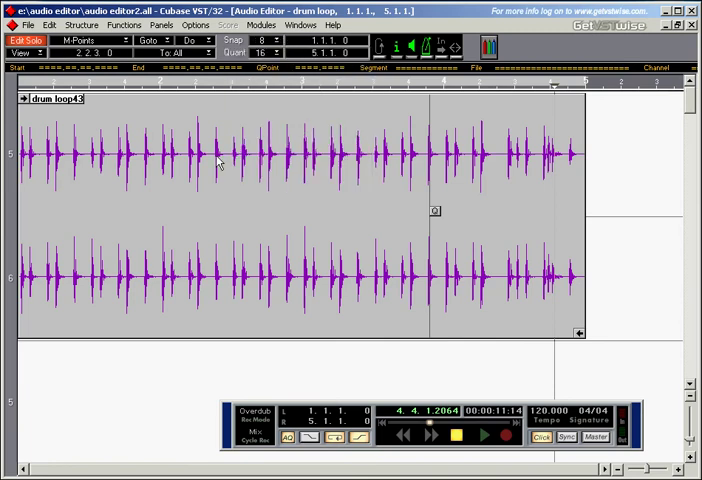
# Step: With the Scissors tool, cut the drum loop event at every eighth note along its length
pyautogui.rightClick(86, 208)
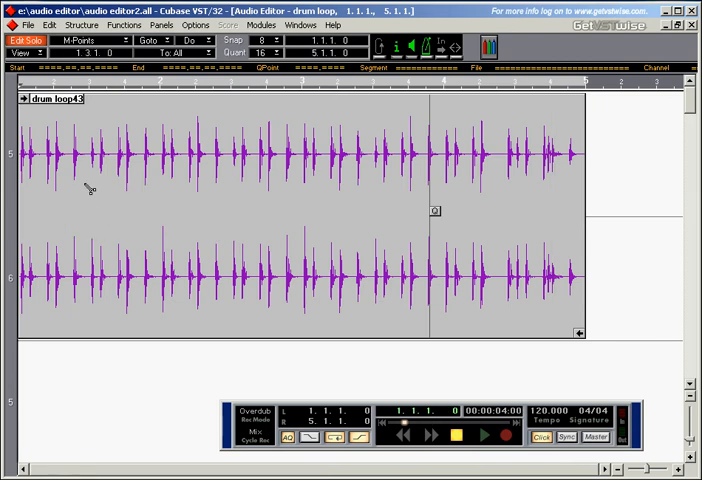
pyautogui.rightClick(138, 372)
pyautogui.click(25, 150)
pyautogui.click(80, 145)
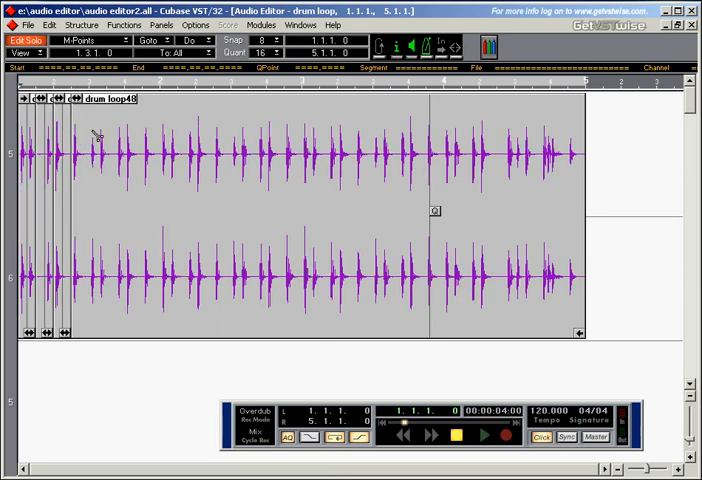
pyautogui.click(118, 145)
pyautogui.click(166, 140)
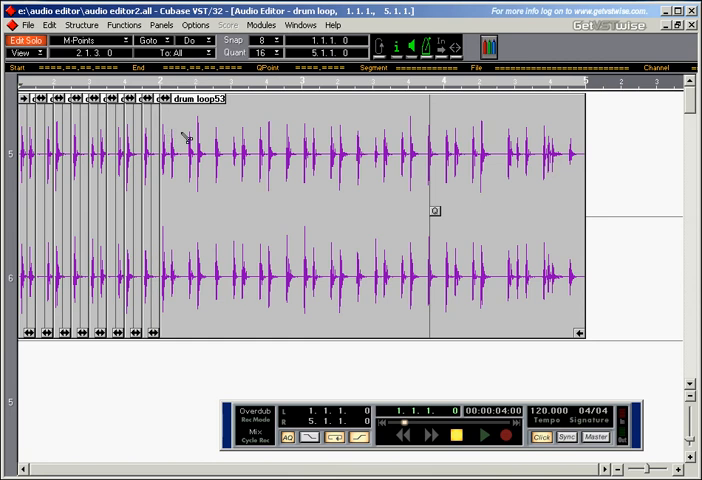
pyautogui.click(200, 140)
pyautogui.click(230, 140)
pyautogui.click(250, 135)
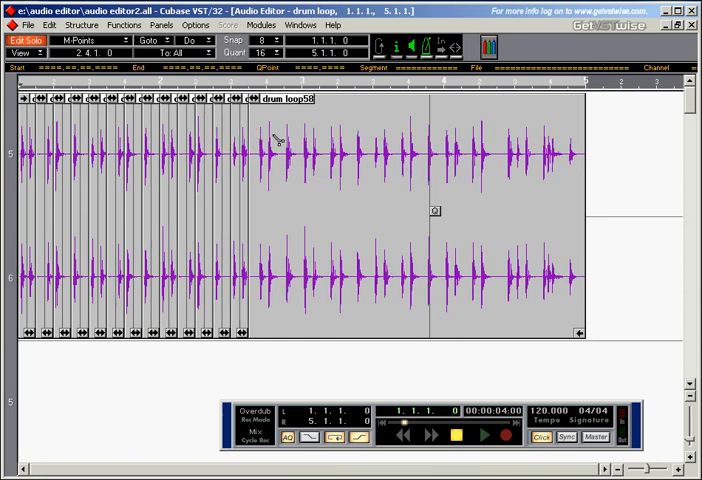
pyautogui.click(285, 140)
pyautogui.click(300, 142)
pyautogui.click(340, 148)
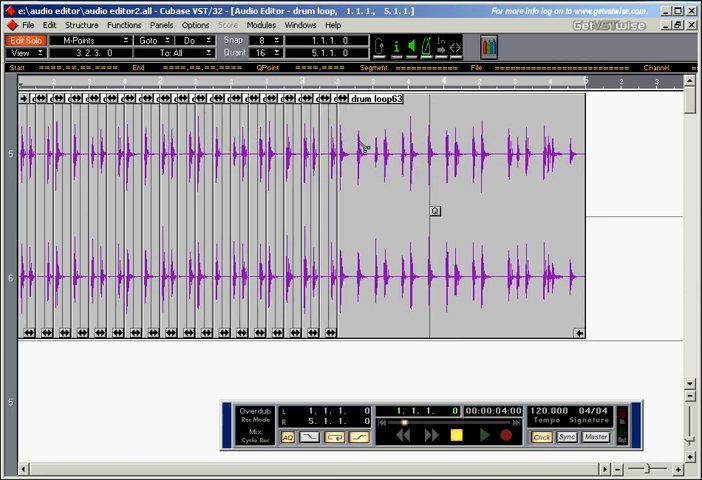
pyautogui.click(375, 145)
pyautogui.click(405, 145)
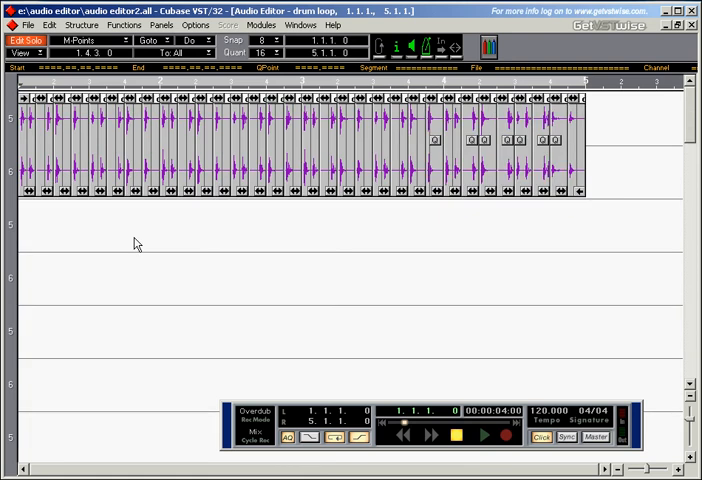
# Step: Audition the sliced drum loop, stop, and rewind the song position to the start
pyautogui.press('space')
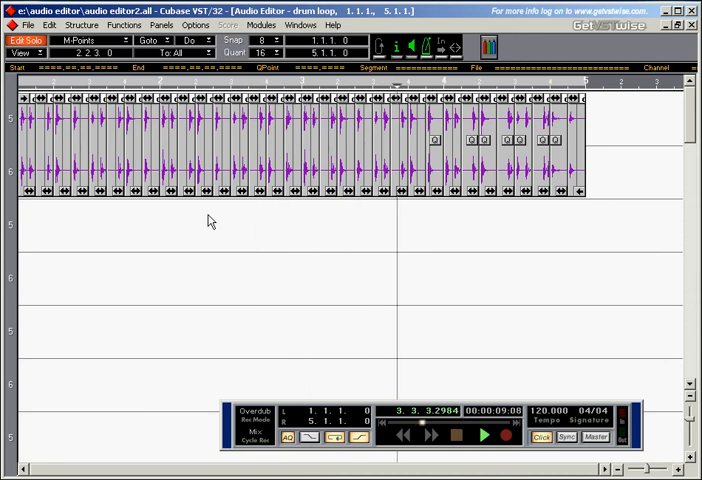
pyautogui.press('space')
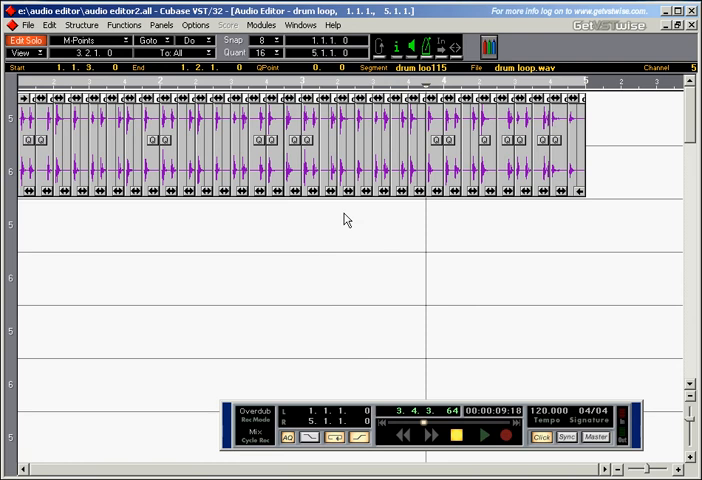
pyautogui.press('KP_0')
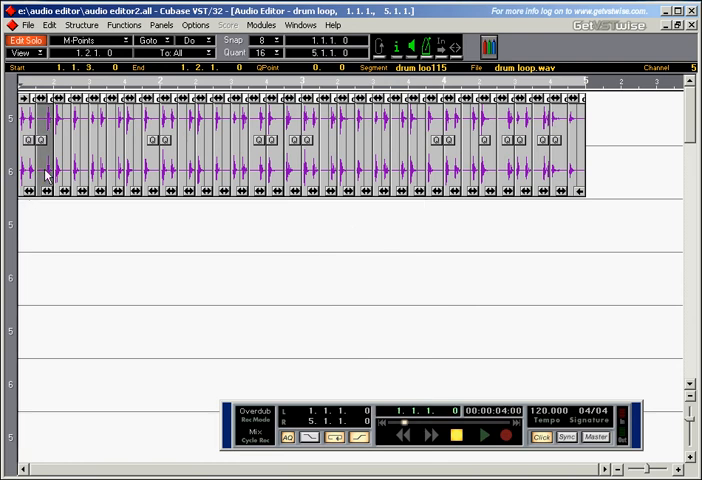
# Step: Select an early drum slice and step right to the slice at 1.3.1
pyautogui.click(70, 163)
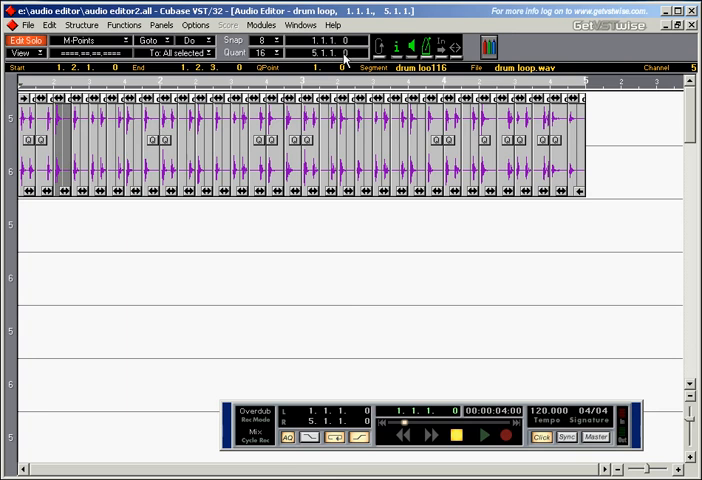
pyautogui.press('Right')
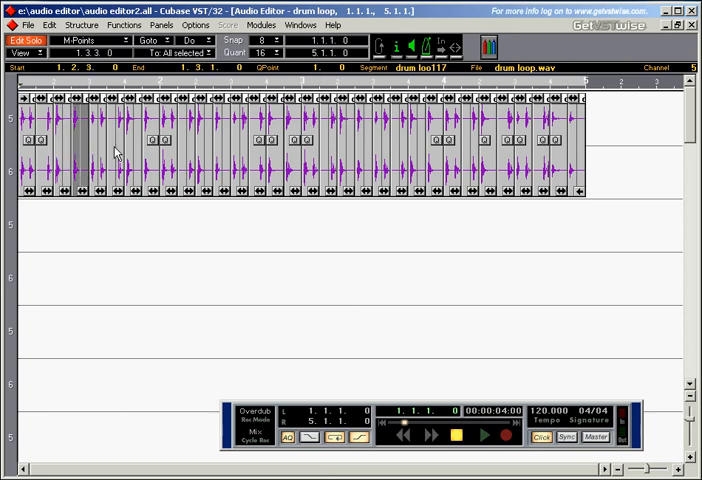
pyautogui.press('Right')
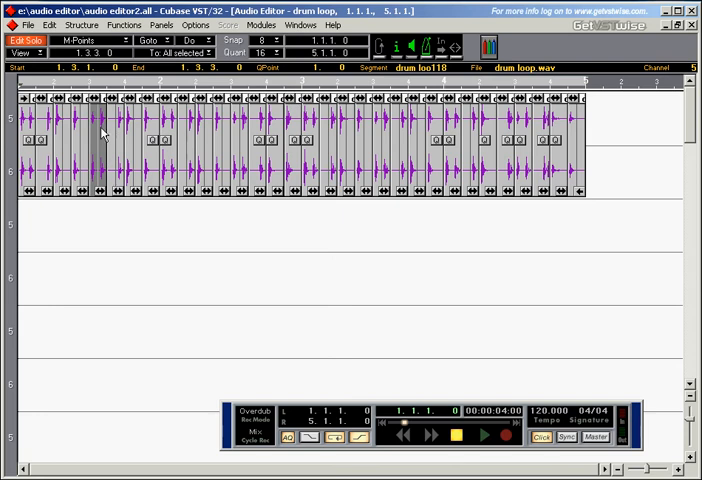
# Step: Drag the selected slice into the lane below and place it one snap position earlier
pyautogui.moveTo(103, 133); pyautogui.dragTo(120, 237)
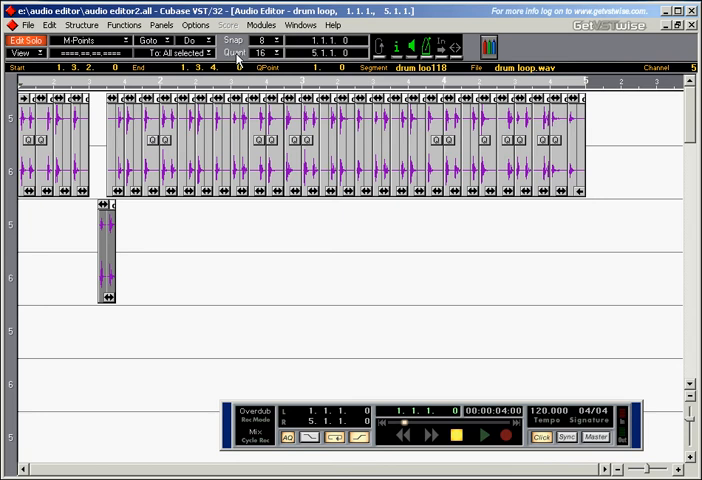
pyautogui.click(105, 232)
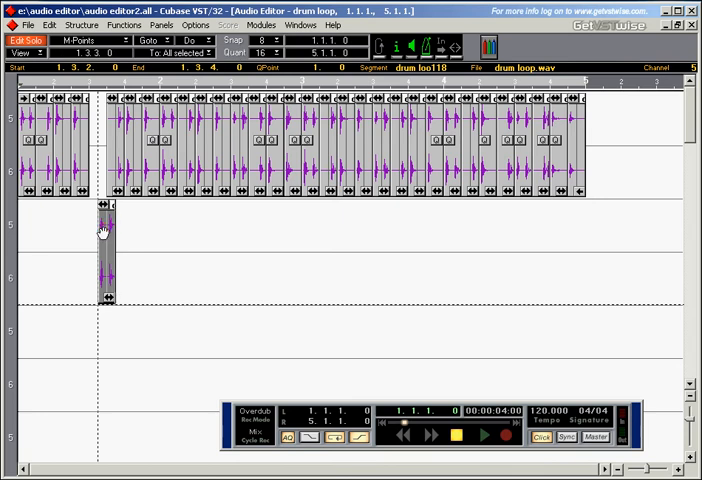
pyautogui.moveTo(104, 232); pyautogui.dragTo(88, 232)
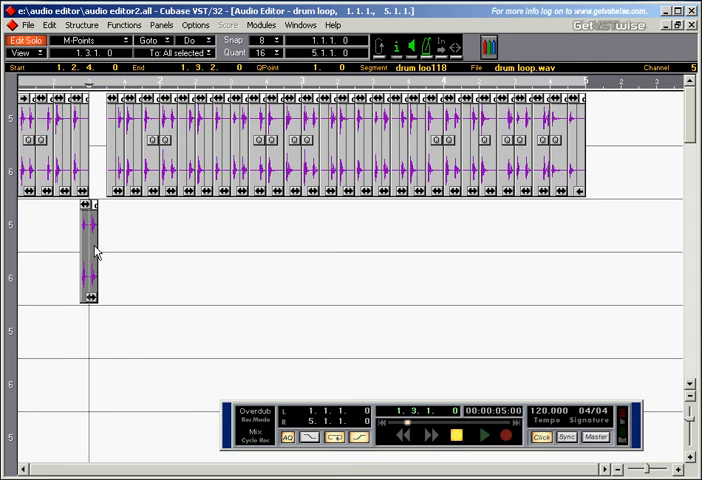
# Step: Move the lowered drum slice one snap step later in its lane
pyautogui.moveTo(627, 204); pyautogui.dragTo(300, 280)
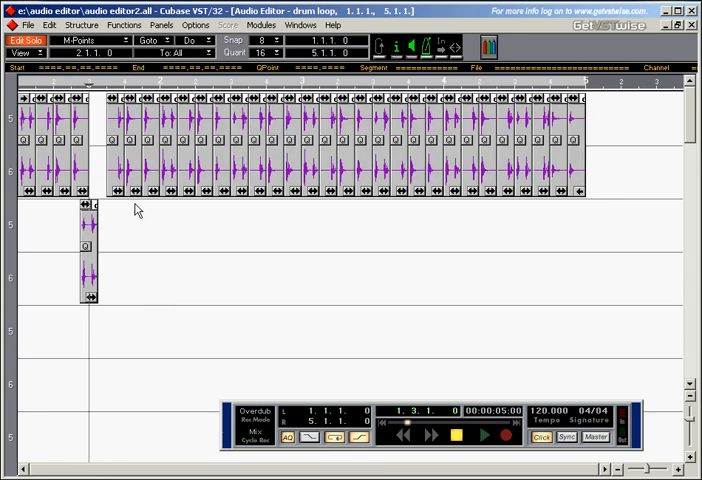
pyautogui.moveTo(90, 230); pyautogui.dragTo(99, 230)
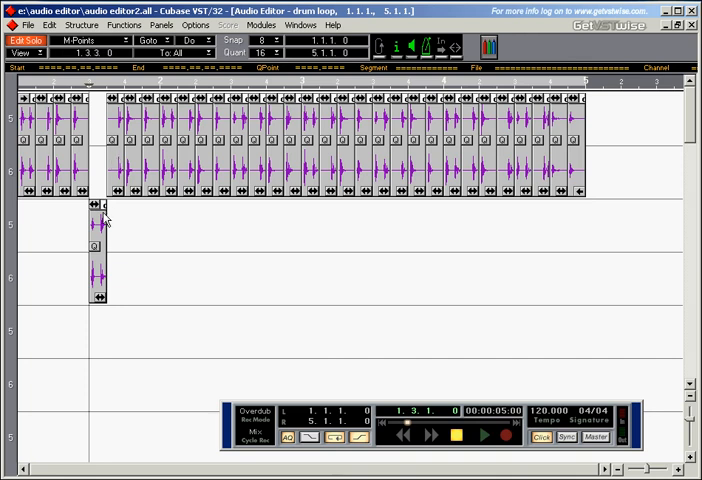
# Step: Move the leftmost slice columns down into the lower lane
pyautogui.moveTo(150, 175); pyautogui.dragTo(150, 210)
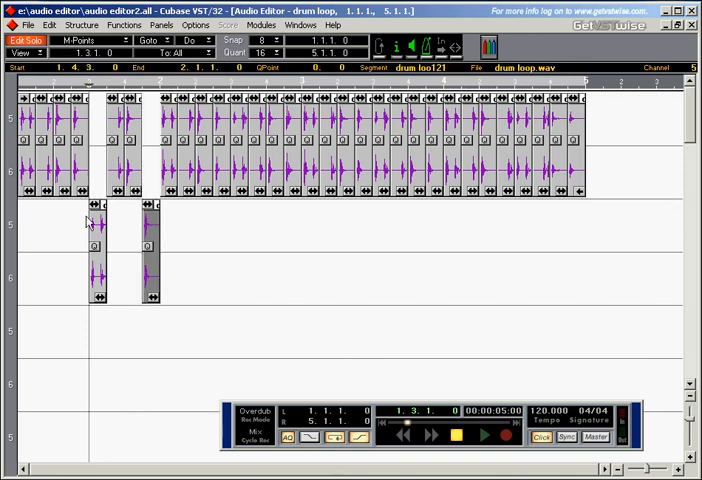
pyautogui.moveTo(75, 175); pyautogui.dragTo(78, 240)
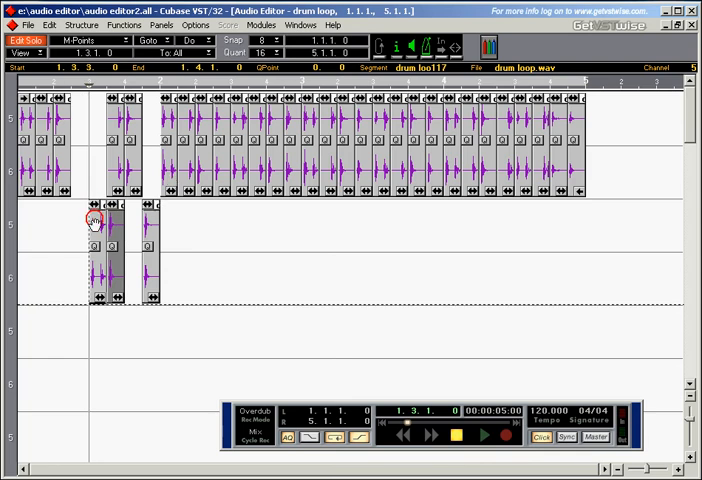
pyautogui.moveTo(60, 160); pyautogui.dragTo(30, 245)
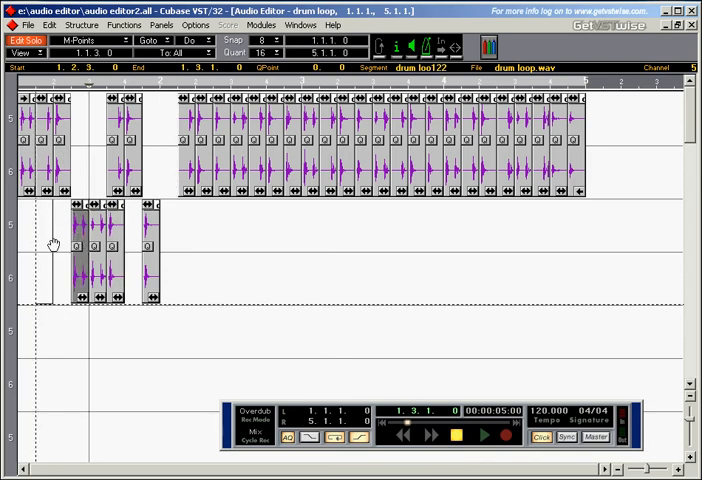
# Step: With the Arrow tool, move a slice down and earlier into the bottom lane and duplicate it beside itself
pyautogui.rightClick(194, 235)
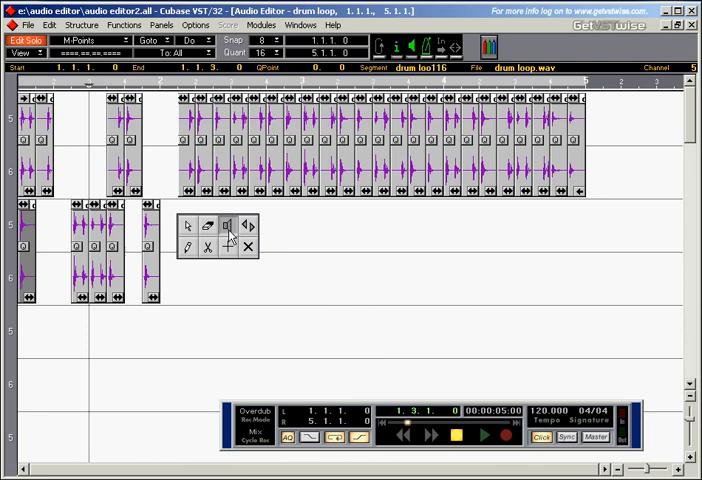
pyautogui.click(228, 227)
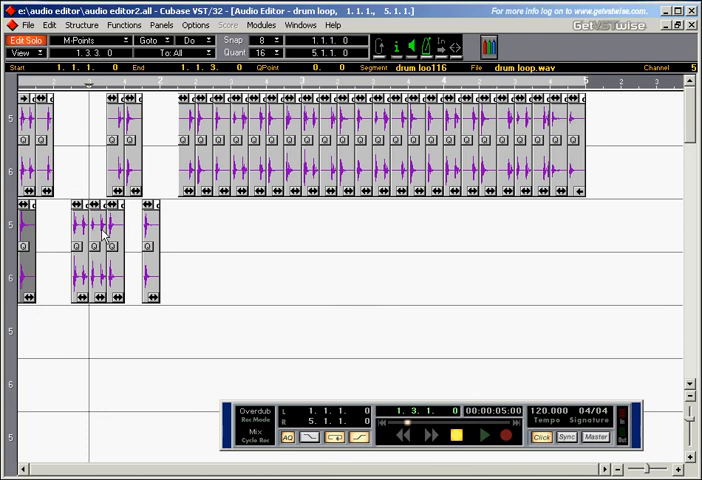
pyautogui.moveTo(80, 250); pyautogui.dragTo(24, 340)
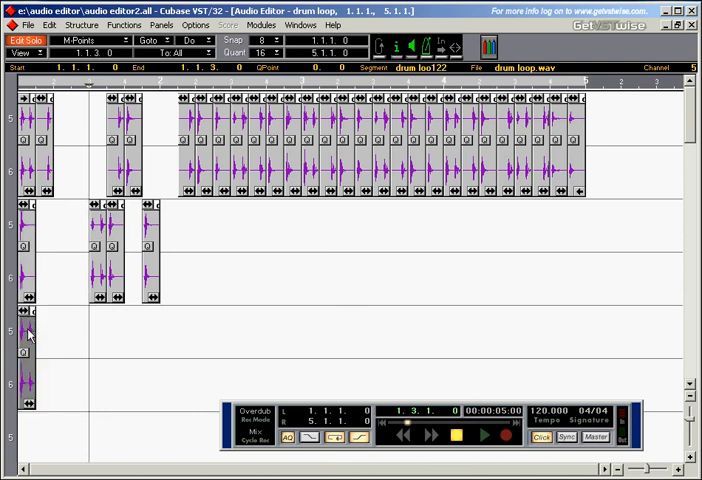
pyautogui.moveTo(28, 336)
pyautogui.mouseDown()
pyautogui.moveTo(64, 352)
pyautogui.moveTo(80, 345)
pyautogui.mouseUp()
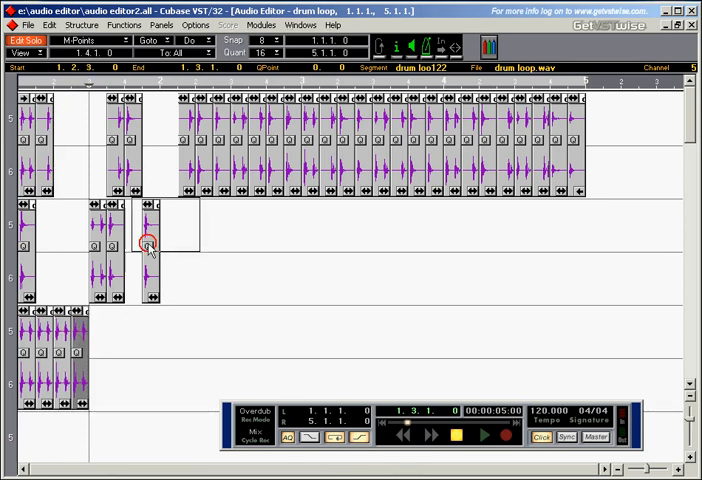
# Step: Mute the early drum slices with the Mute tool
pyautogui.click(27, 177)
pyautogui.rightClick(165, 215)
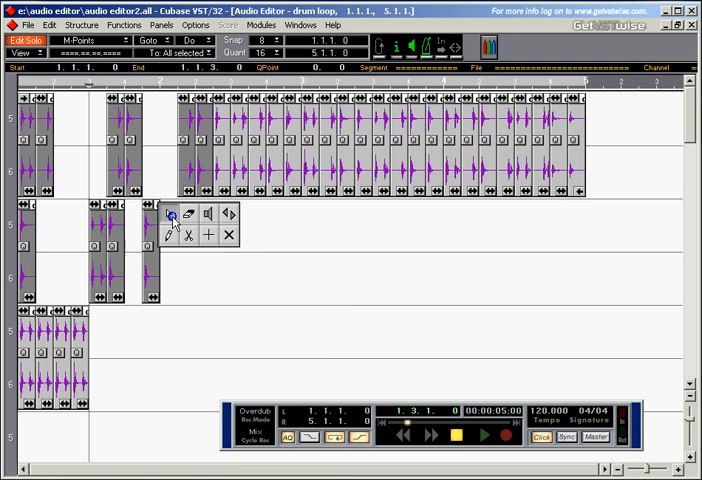
pyautogui.click(228, 232)
pyautogui.click(131, 164)
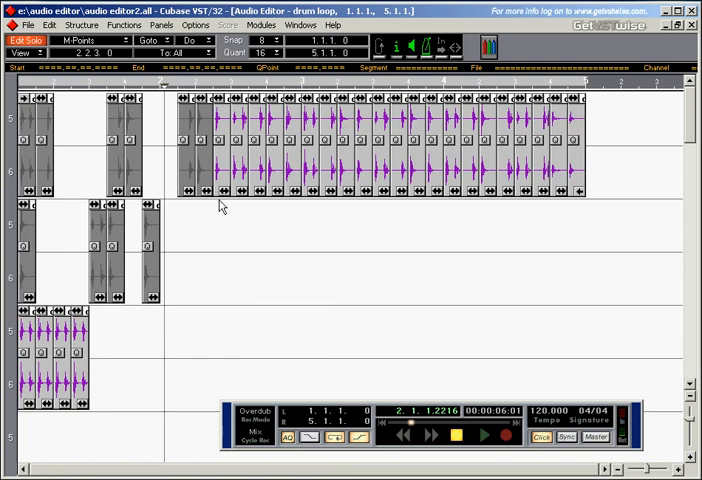
# Step: Gather slices from the top lane into the middle lane and shift a small slice left there
pyautogui.moveTo(212, 263); pyautogui.dragTo(190, 260)
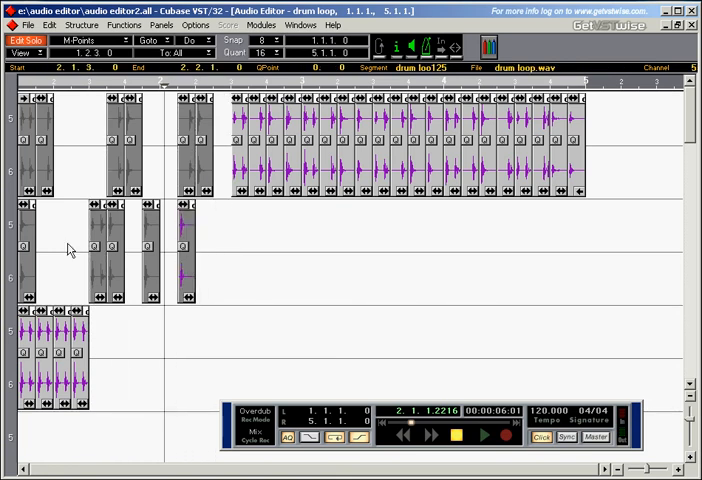
pyautogui.click(185, 250)
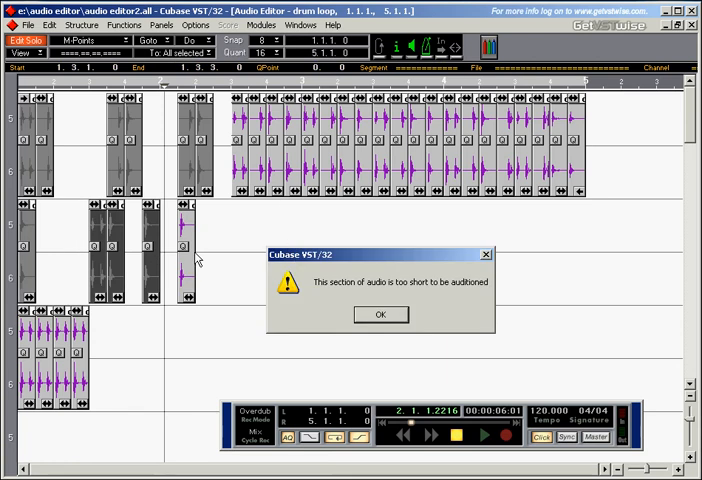
pyautogui.click(381, 316)
pyautogui.moveTo(66, 203)
pyautogui.mouseDown()
pyautogui.moveTo(150, 262)
pyautogui.moveTo(270, 270)
pyautogui.mouseUp()
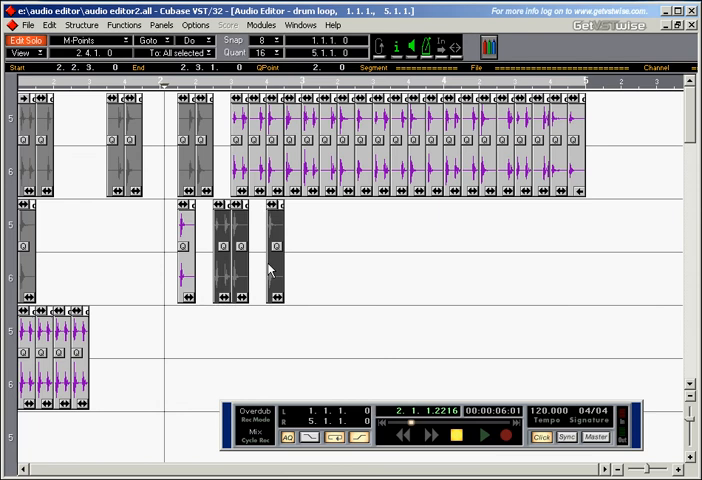
pyautogui.moveTo(193, 272); pyautogui.dragTo(100, 268)
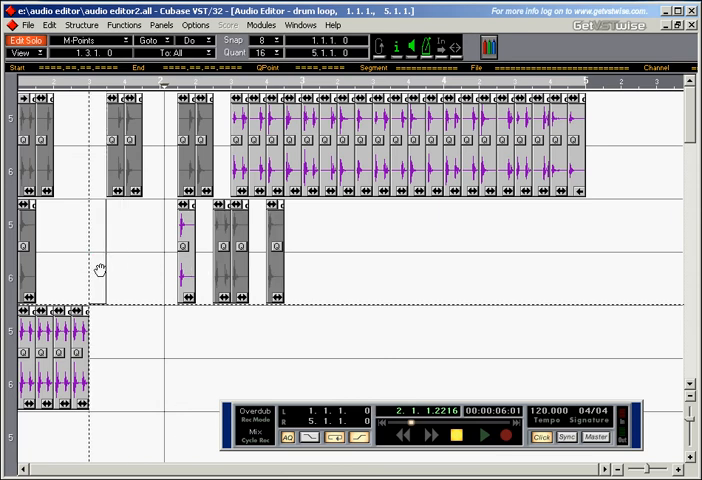
pyautogui.moveTo(270, 160); pyautogui.dragTo(115, 245)
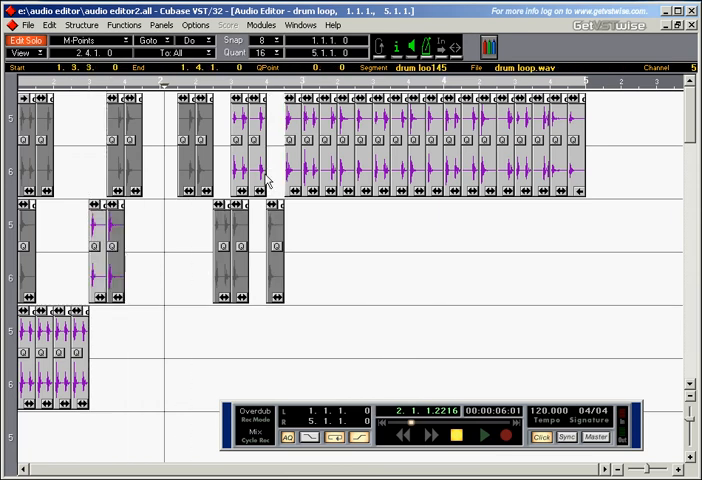
pyautogui.moveTo(292, 178); pyautogui.dragTo(80, 230)
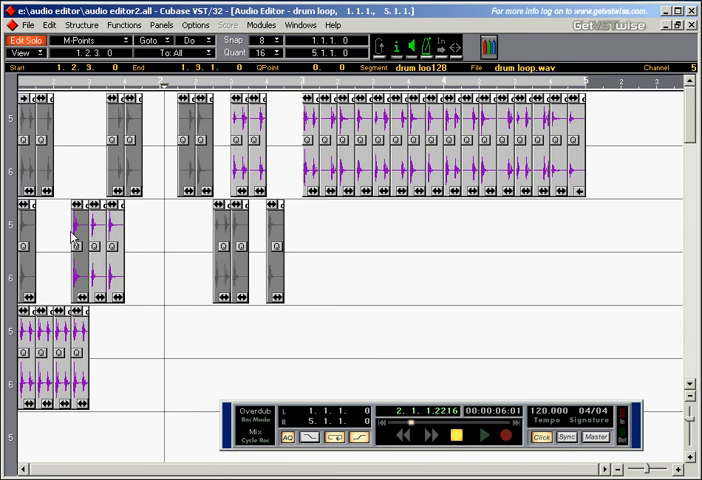
# Step: Erase an unwanted slice, nudge a middle-lane slice earlier, and play back the rearranged pattern
pyautogui.rightClick(106, 320)
pyautogui.click(141, 339)
pyautogui.click(57, 338)
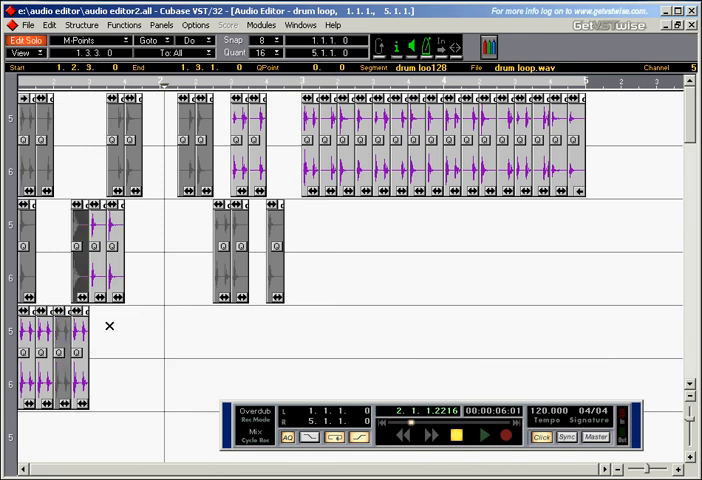
pyautogui.moveTo(100, 280); pyautogui.dragTo(60, 283)
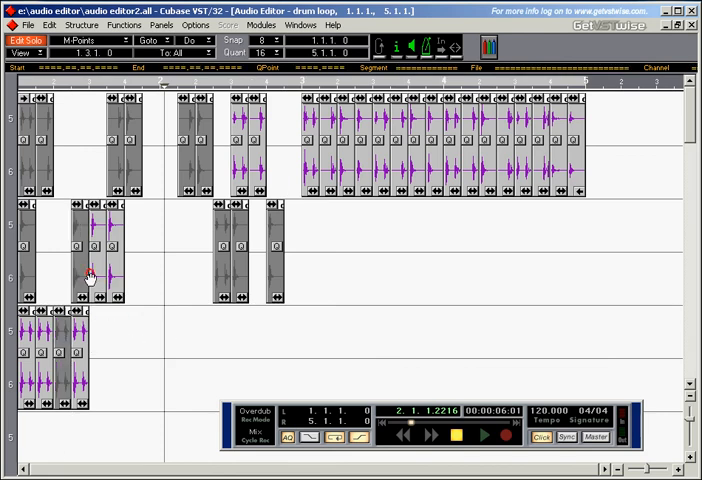
pyautogui.click(109, 313)
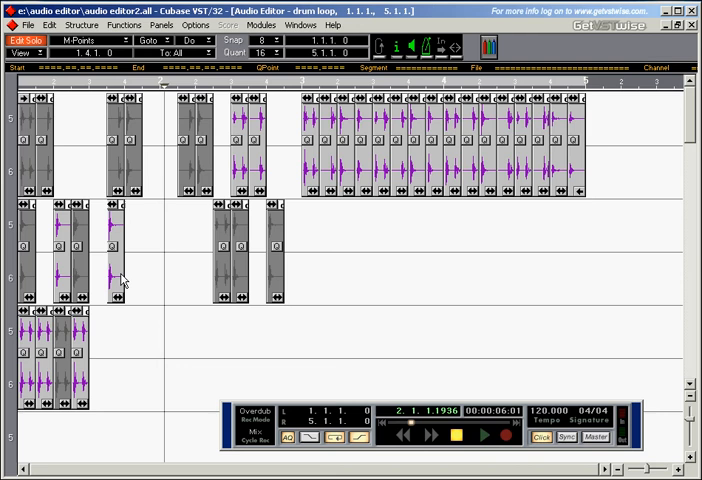
pyautogui.moveTo(115, 278); pyautogui.dragTo(97, 278)
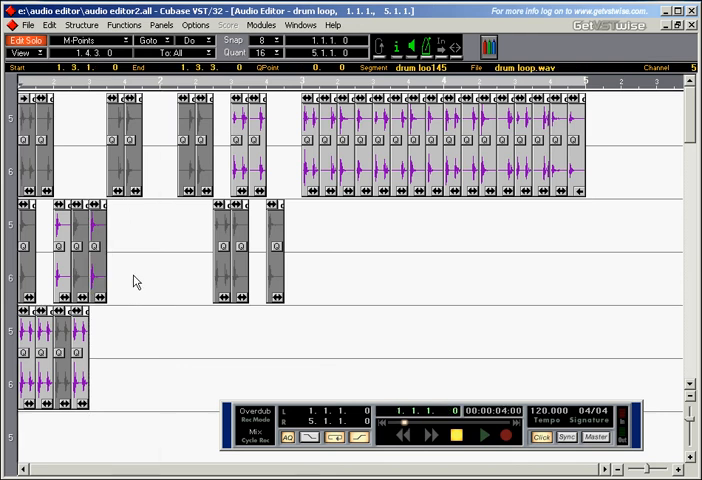
pyautogui.press('space')
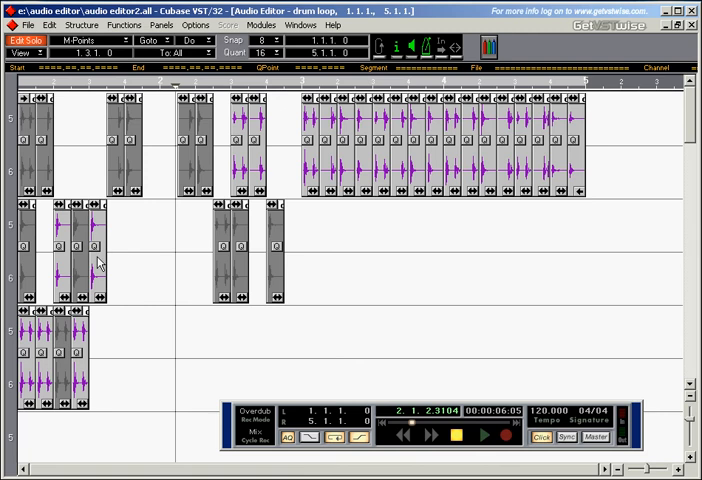
# Step: Copy the small slice further right and place two spaced copies in the bottom lane
pyautogui.moveTo(99, 272); pyautogui.dragTo(131, 272)
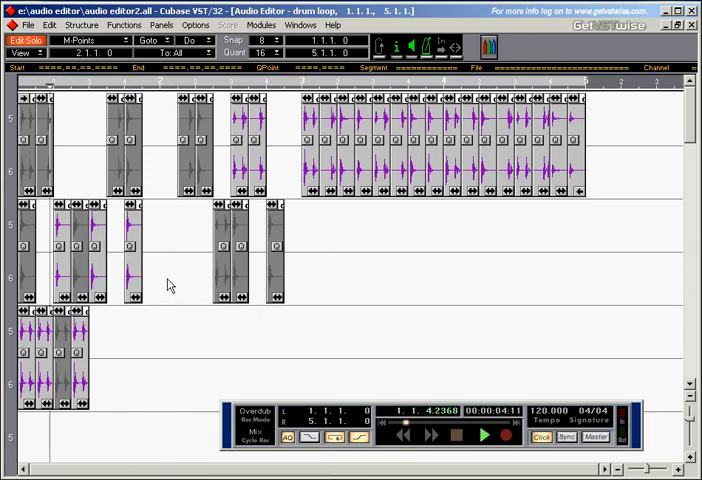
pyautogui.rightClick(340, 222)
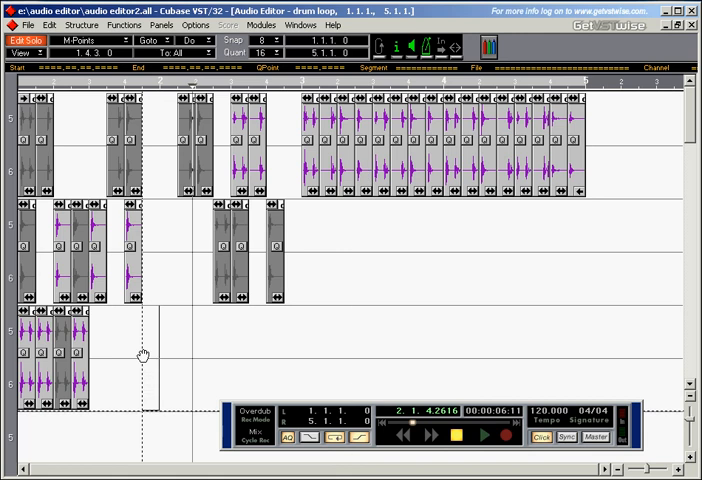
pyautogui.moveTo(143, 355); pyautogui.dragTo(145, 355)
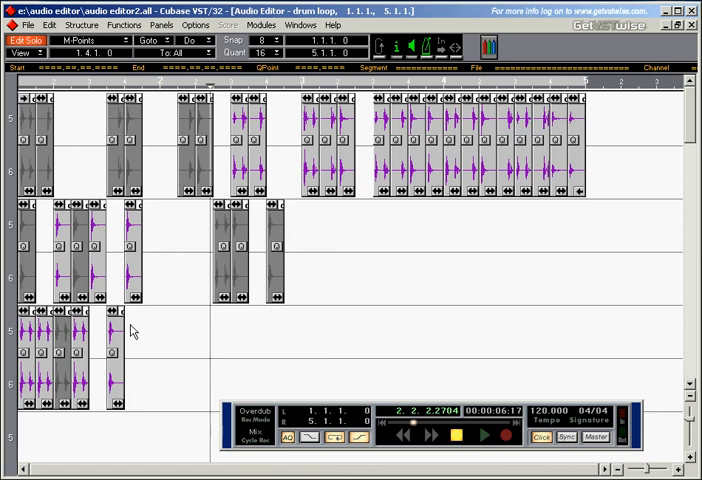
pyautogui.moveTo(117, 337); pyautogui.dragTo(150, 337)
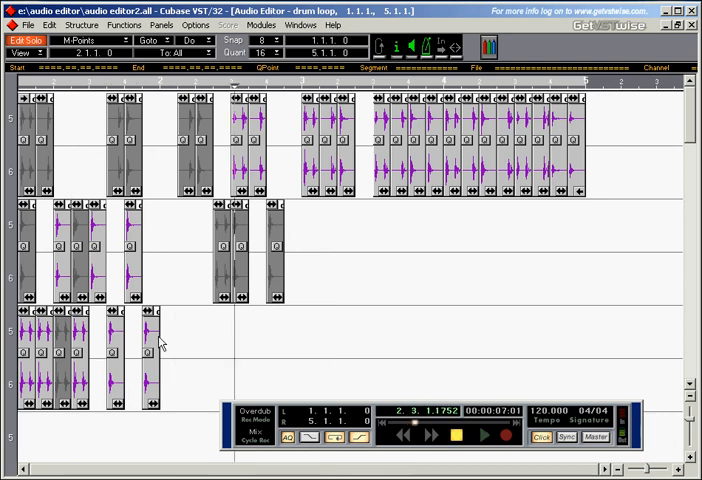
# Step: Erase the leftmost slices in each lane and the narrow top-lane slice, then shorten the lanes
pyautogui.rightClick(152, 235)
pyautogui.click(165, 243)
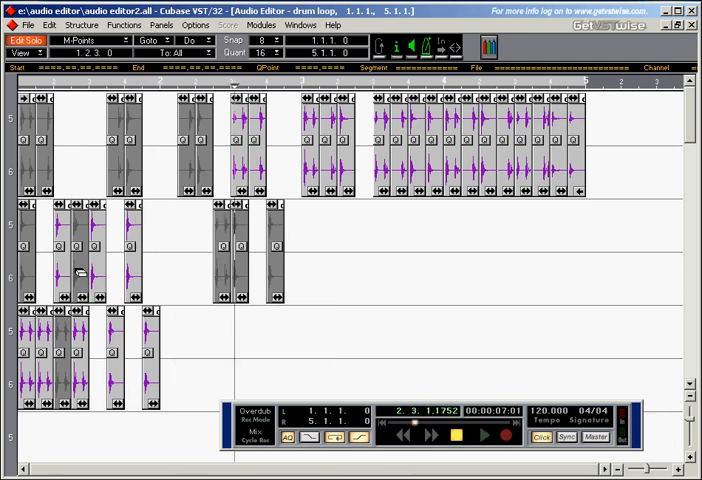
pyautogui.click(25, 250)
pyautogui.click(18, 145)
pyautogui.click(35, 110)
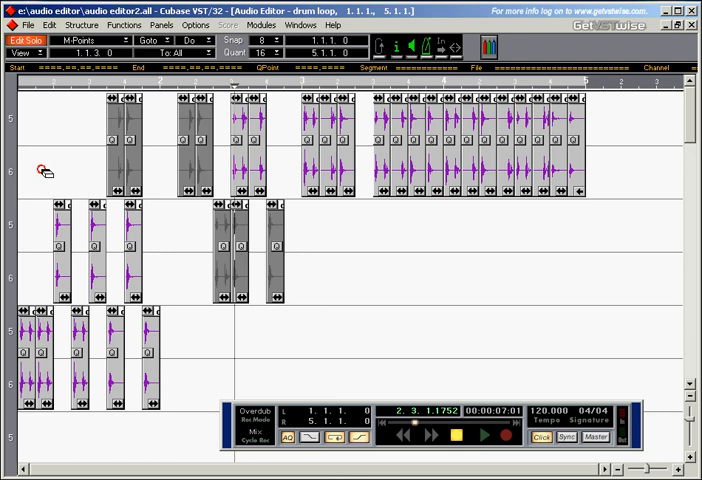
pyautogui.click(117, 153)
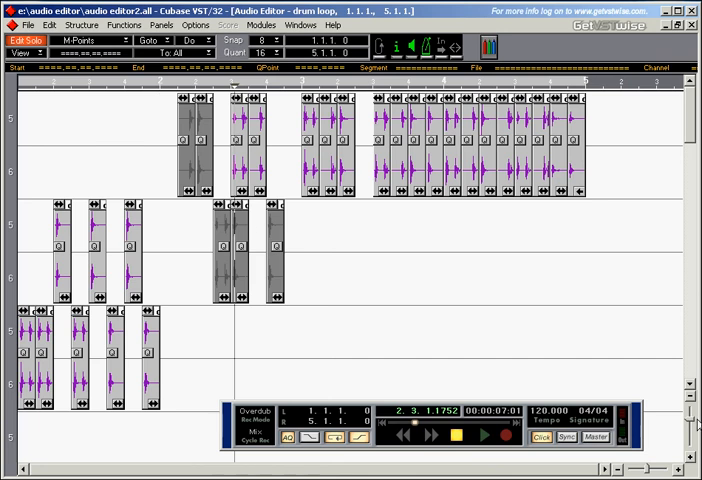
pyautogui.moveTo(691, 418); pyautogui.dragTo(691, 425)
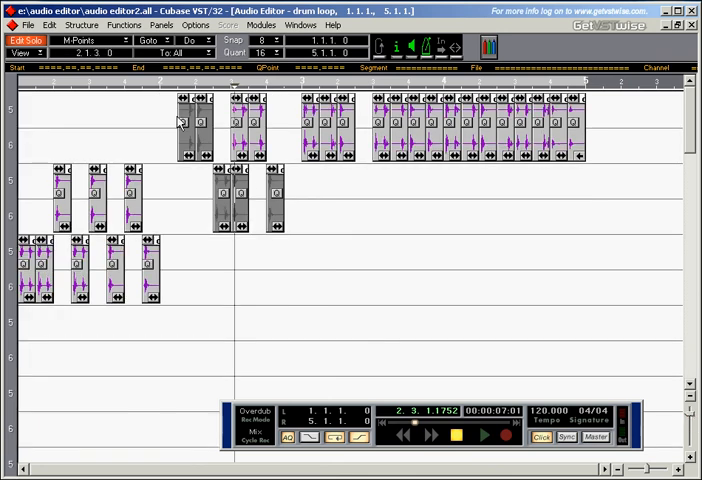
# Step: Select the second-lane slices and the top-lane slices near bar 2 and mute them via the Toolbox
pyautogui.moveTo(168, 165); pyautogui.dragTo(228, 195)
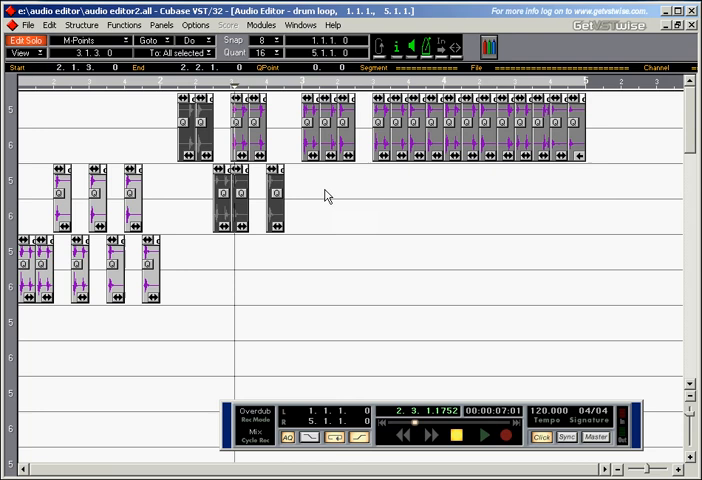
pyautogui.rightClick(325, 195)
pyautogui.click(335, 200)
pyautogui.click(310, 198)
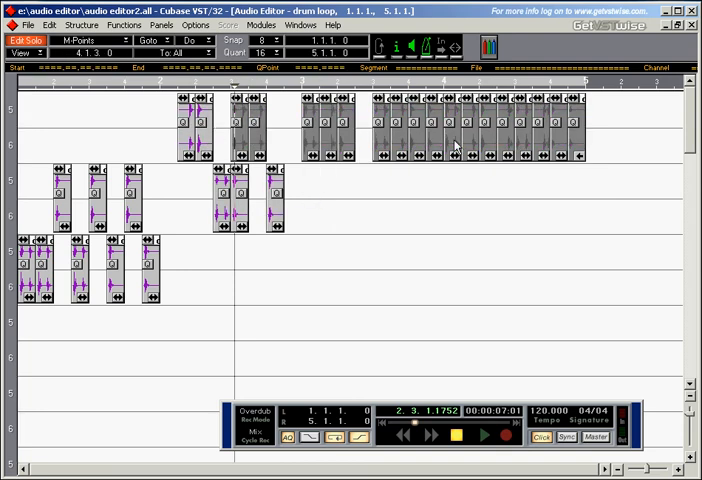
pyautogui.moveTo(160, 92); pyautogui.dragTo(220, 140)
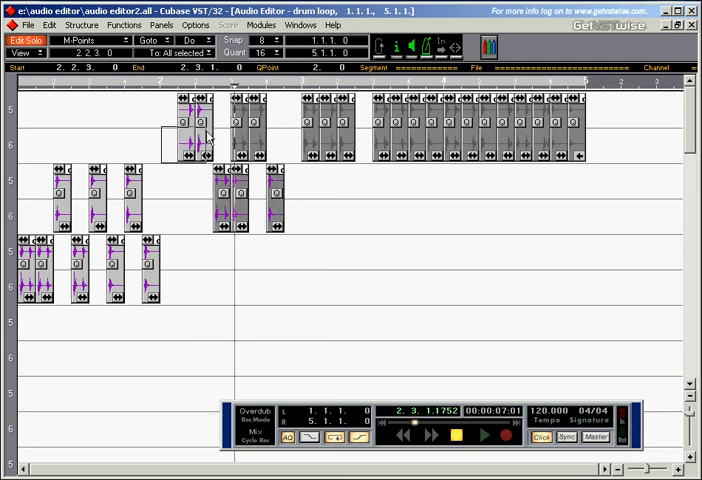
pyautogui.moveTo(160, 128); pyautogui.dragTo(211, 160)
pyautogui.rightClick(297, 185)
pyautogui.click(280, 200)
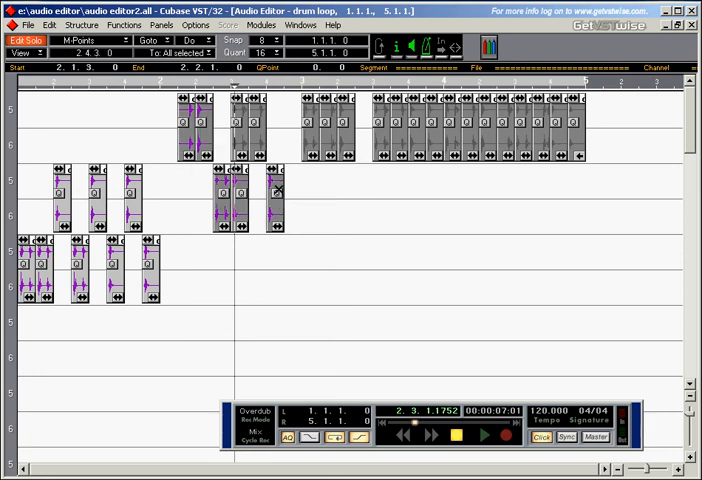
pyautogui.rightClick(298, 192)
pyautogui.click(298, 190)
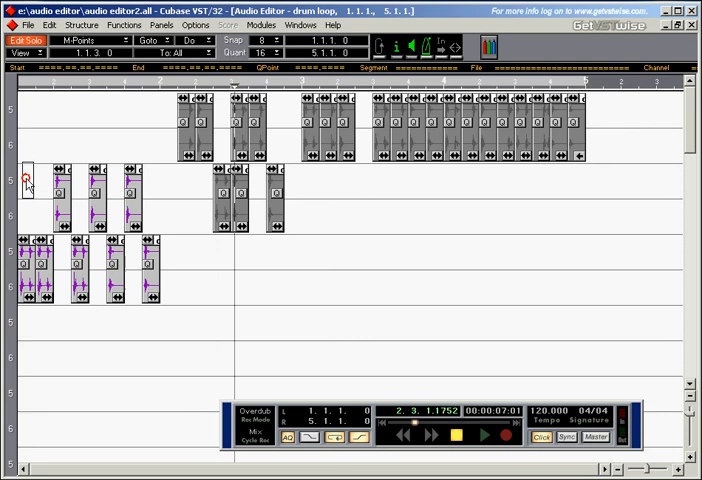
# Step: Rubber-band the left drum slices and Alt-drag copies into the lower lanes at bars 2, 3 and 4
pyautogui.moveTo(28, 182); pyautogui.dragTo(173, 308)
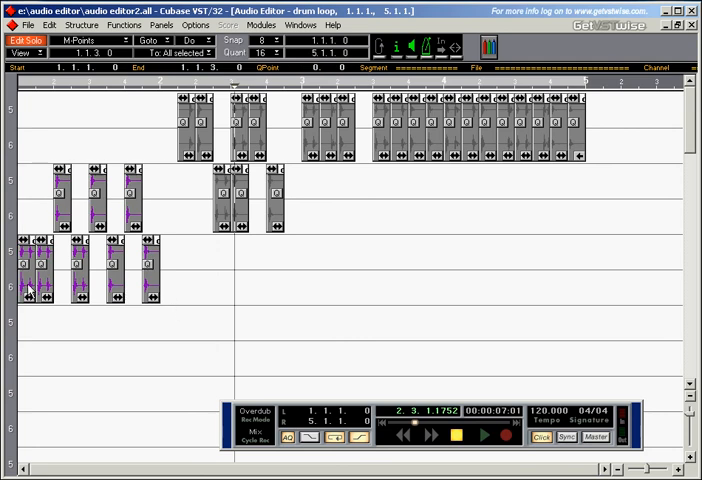
pyautogui.moveTo(28, 290); pyautogui.dragTo(172, 392)
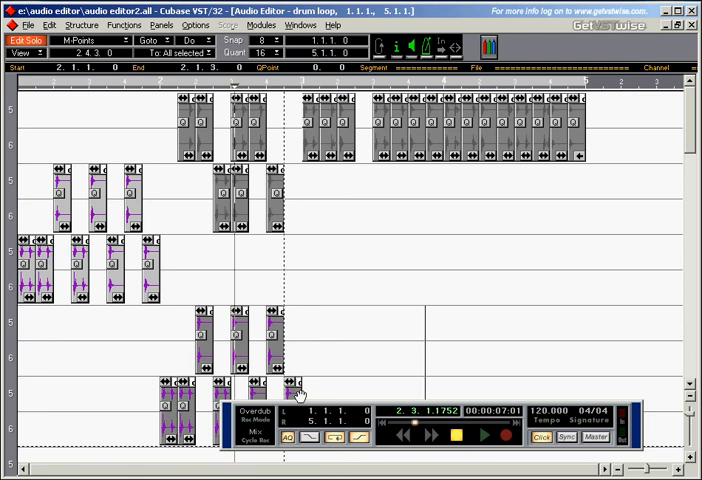
pyautogui.moveTo(297, 394); pyautogui.dragTo(330, 372)
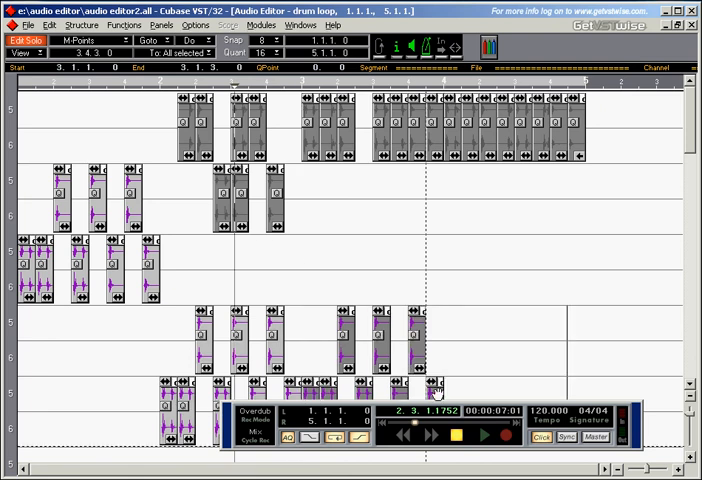
pyautogui.moveTo(435, 392); pyautogui.dragTo(480, 380)
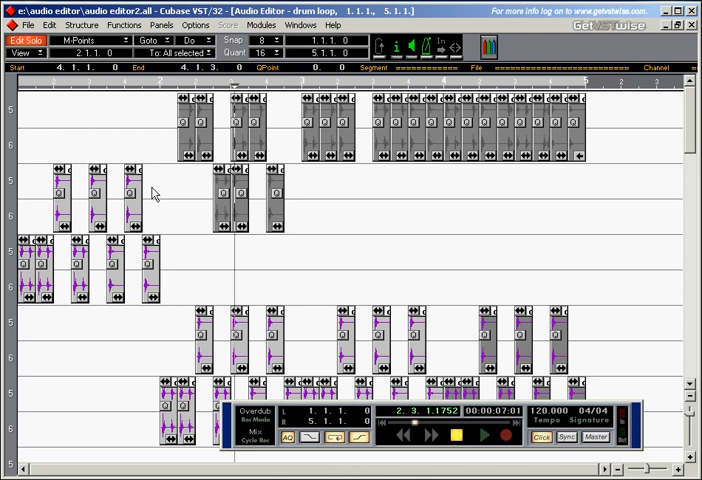
# Step: Play the edited loop from the start, toggle the transport bar, and close the editor back to the Arrange window
pyautogui.press('space')
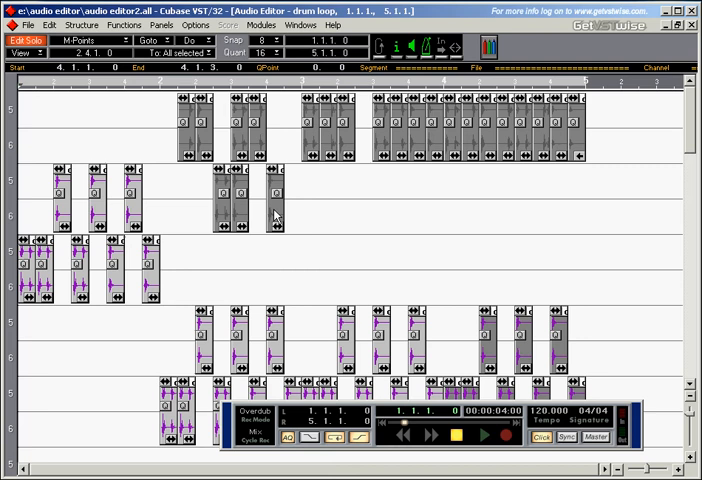
pyautogui.press('space')
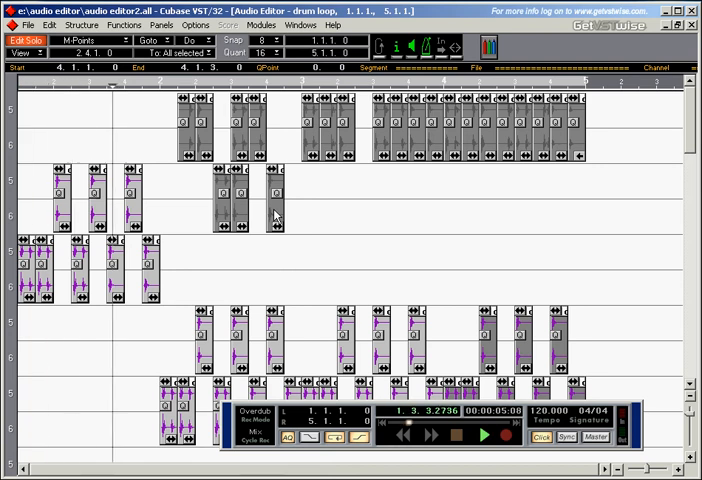
pyautogui.press('F12')
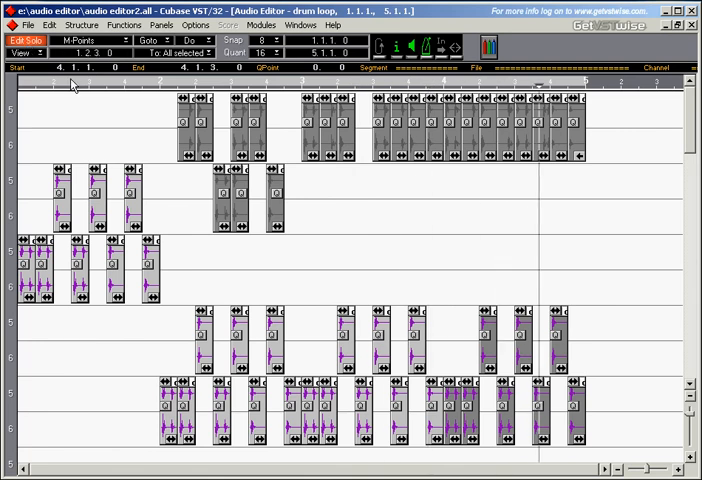
pyautogui.press('F12')
pyautogui.press('F12')
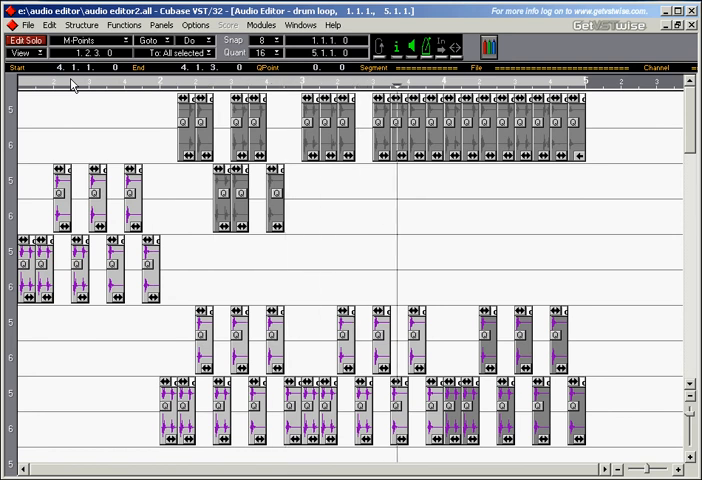
pyautogui.hotkey('ctrl', 'w')
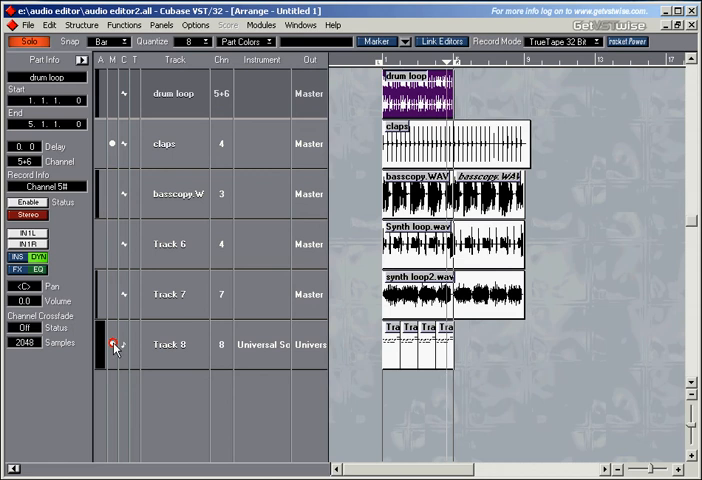
# Step: Mute Track 6 and Track 7 so the synth loops fall silent
pyautogui.click(112, 244)
pyautogui.click(112, 294)
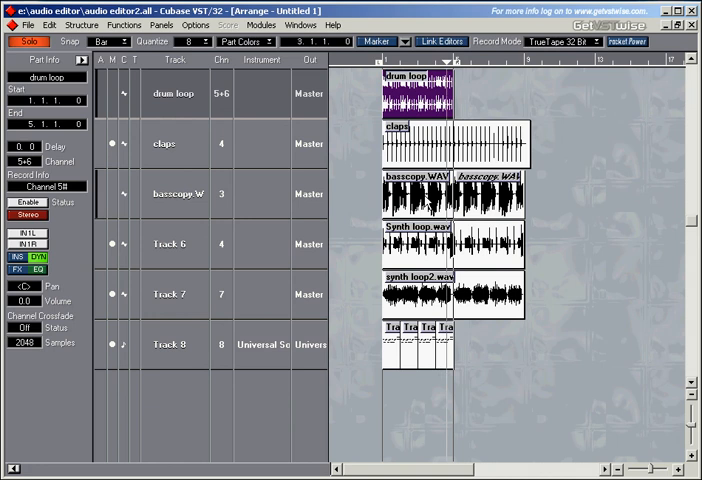
# Step: In the drum loop's Audio Editor, erase three hits from the bottom lane with the Eraser
pyautogui.doubleClick(418, 95)
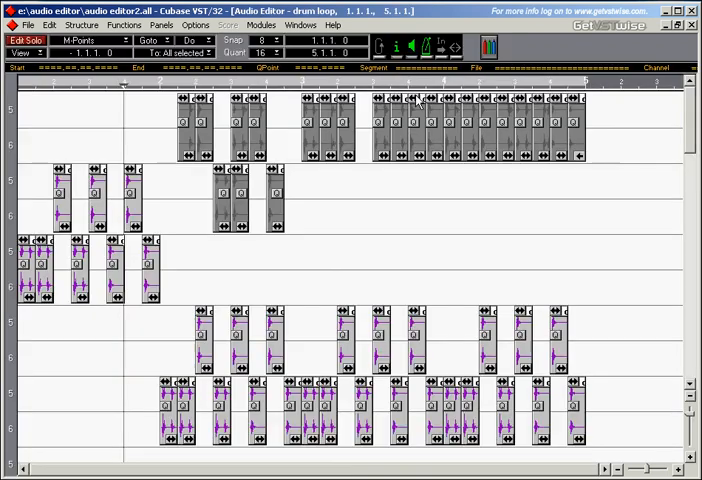
pyautogui.rightClick(55, 352)
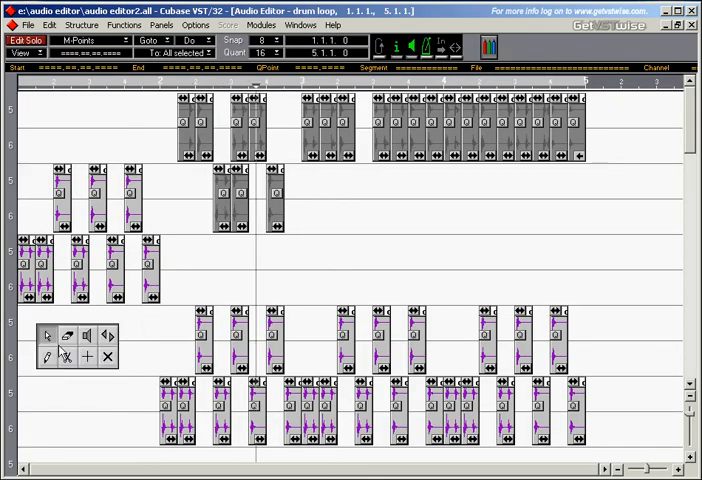
pyautogui.click(68, 340)
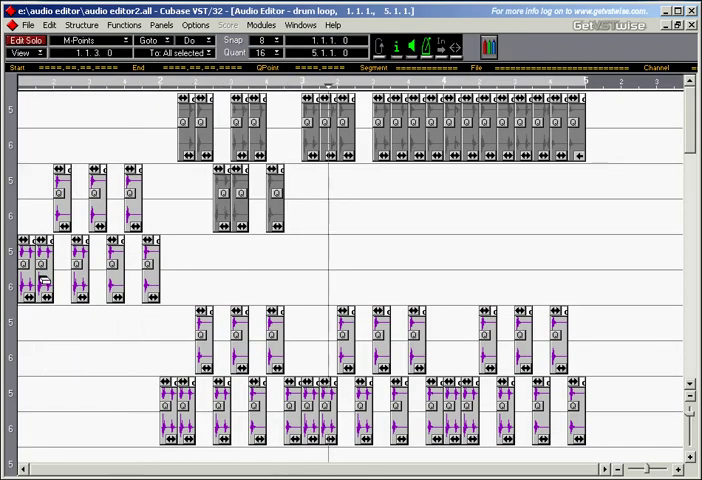
pyautogui.click(185, 410)
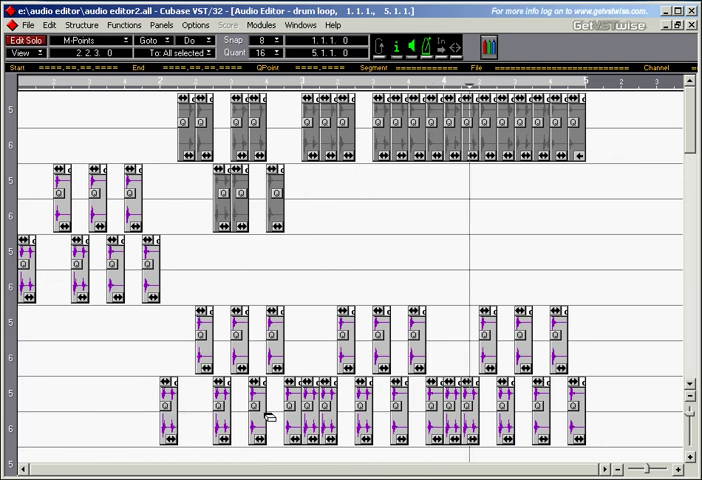
pyautogui.click(363, 415)
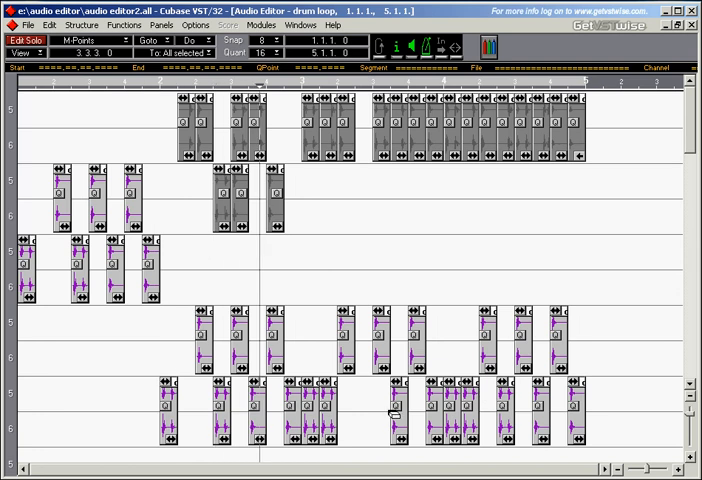
pyautogui.click(326, 410)
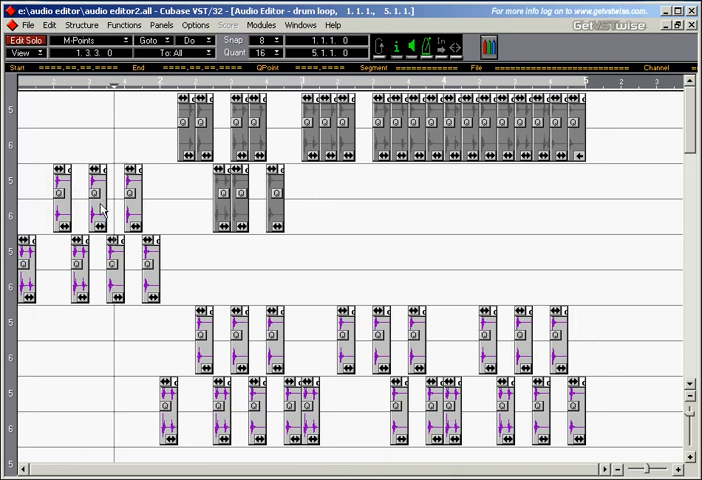
# Step: Insert one new hit on the third lane and two on the bottom lane
pyautogui.click(42, 262)
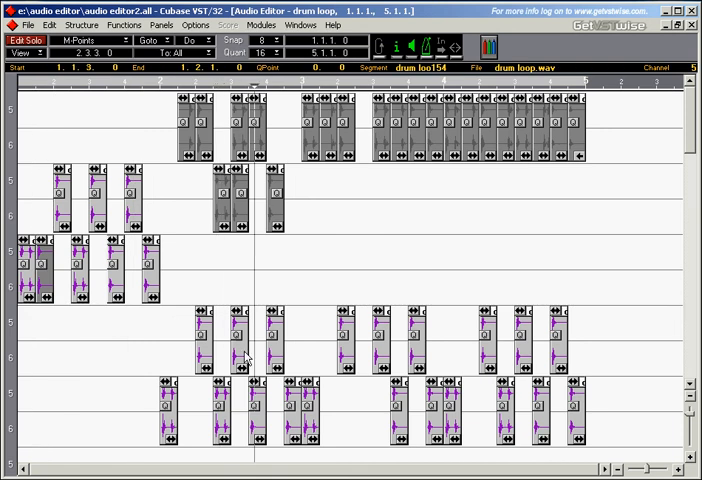
pyautogui.click(186, 410)
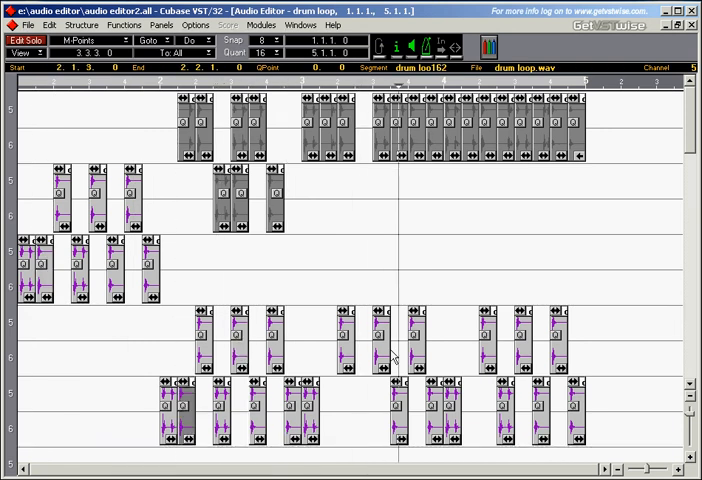
pyautogui.click(337, 400)
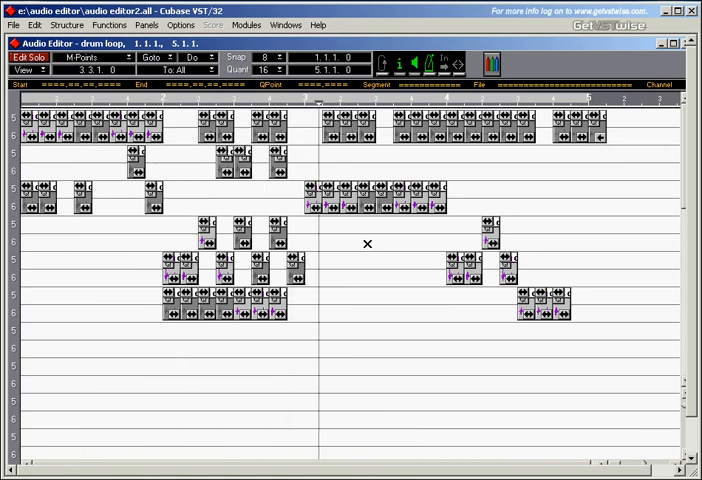
# Step: Review the drums channel's FX/EQ settings in the VST mixer, then return to the arrangement
pyautogui.hotkey('ctrl', '*')
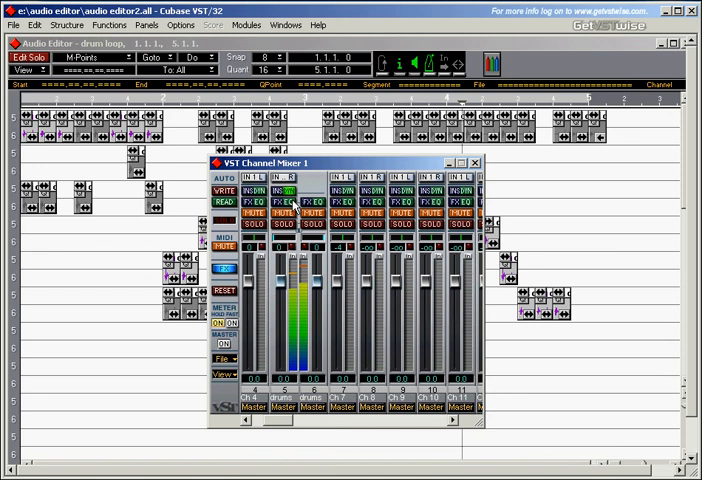
pyautogui.click(289, 190)
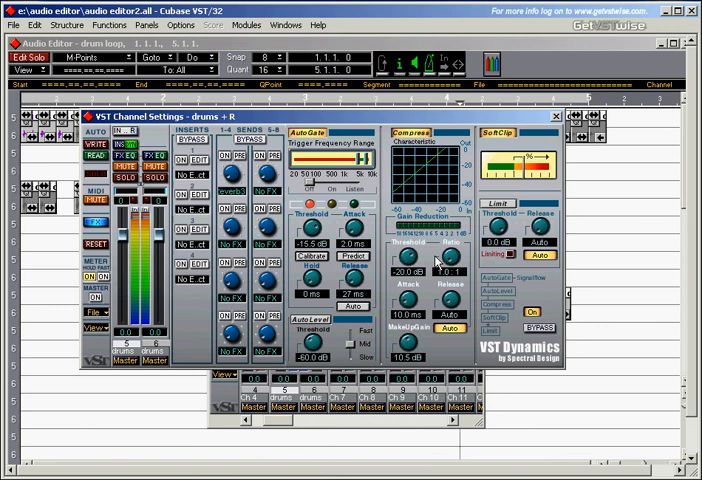
pyautogui.press('Escape')
pyautogui.press('Escape')
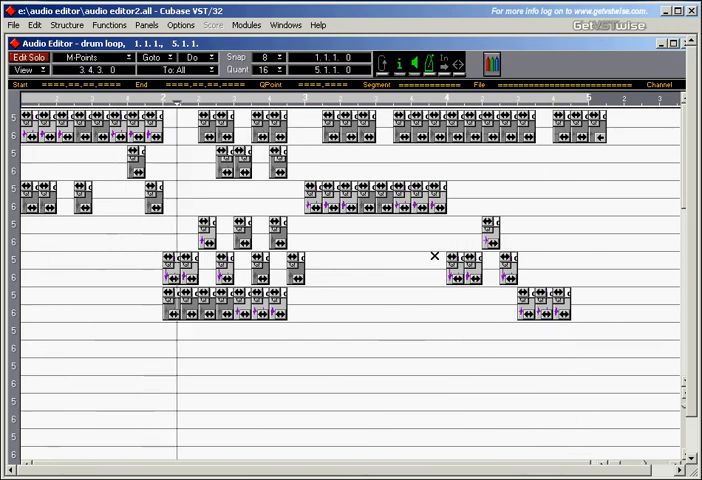
pyautogui.press('Escape')
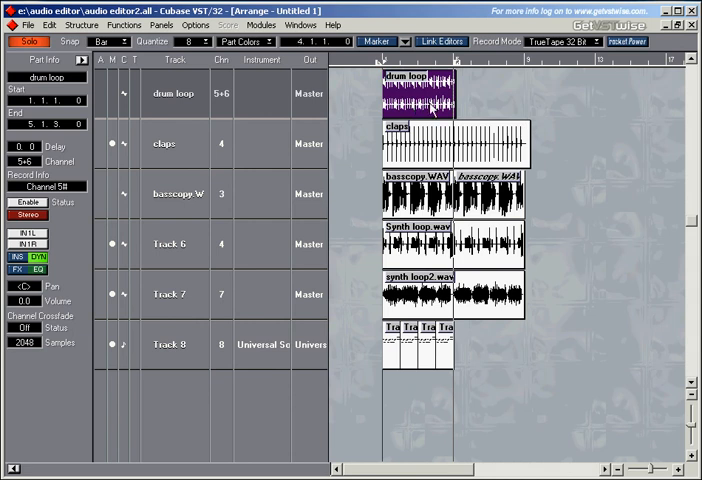
# Step: Create a new audio track and name it drum loop2
pyautogui.doubleClick(422, 108)
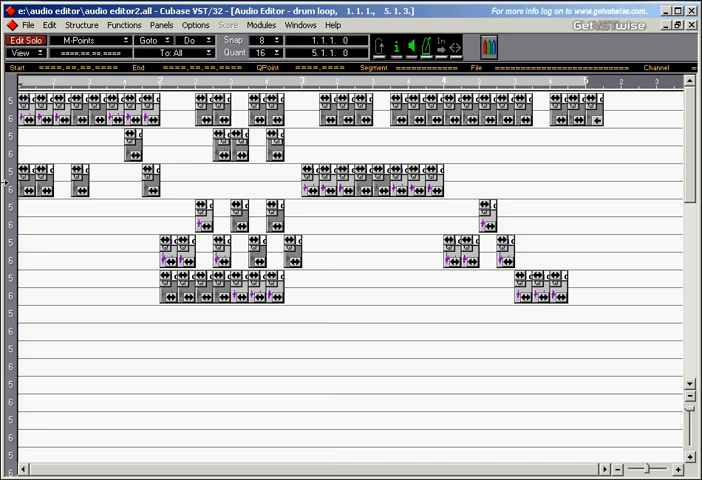
pyautogui.press('Return')
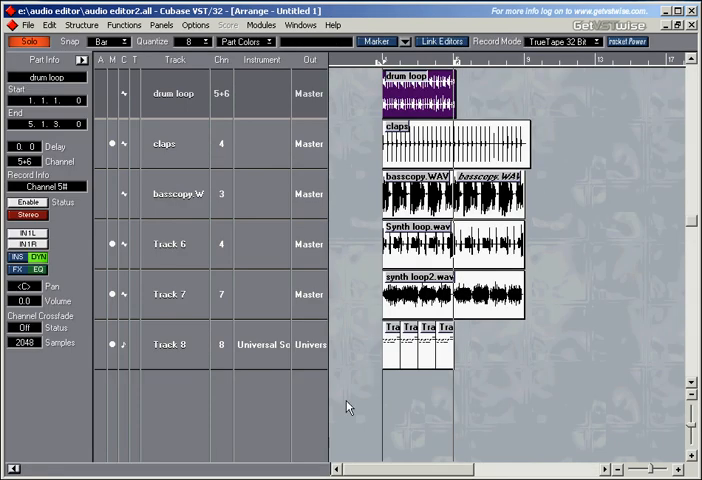
pyautogui.scroll(-1, 170, 400)
pyautogui.doubleClick(160, 345)
pyautogui.write('drum loop2')
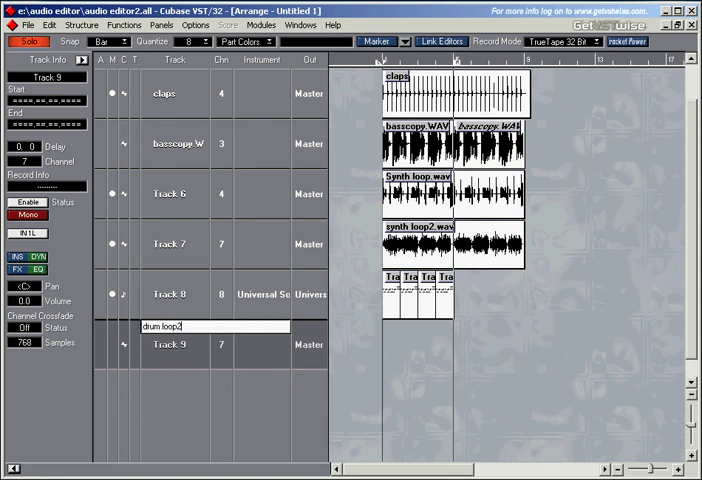
pyautogui.press('Return')
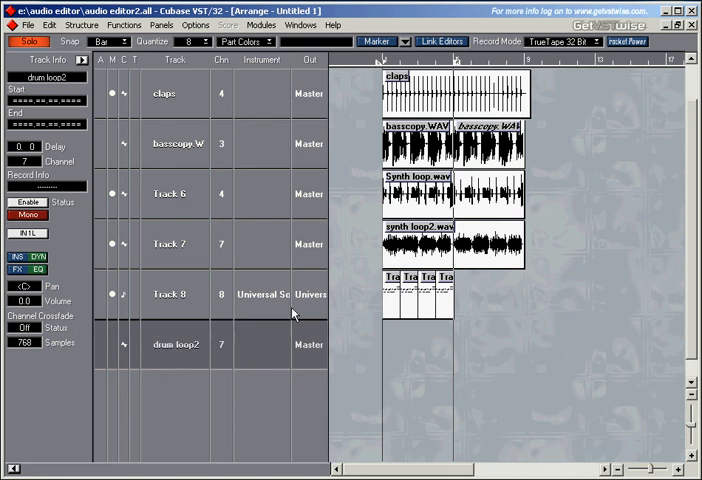
# Step: Assign drum loop2 to stereo channels 9+10 and bring up the Audio Pool
pyautogui.click(222, 345)
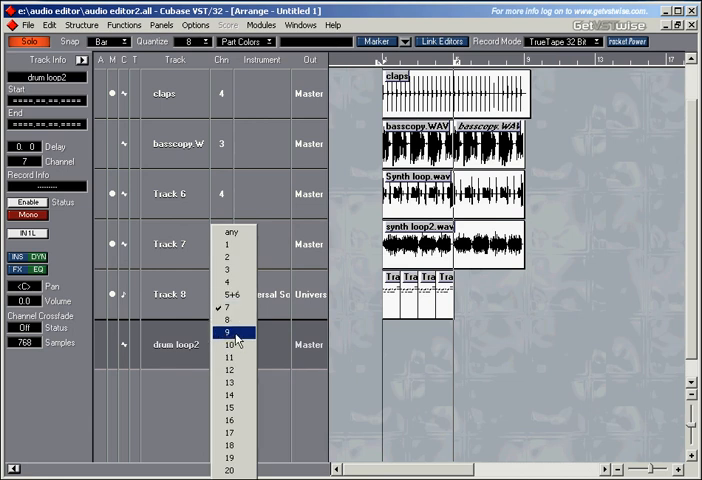
pyautogui.click(232, 334)
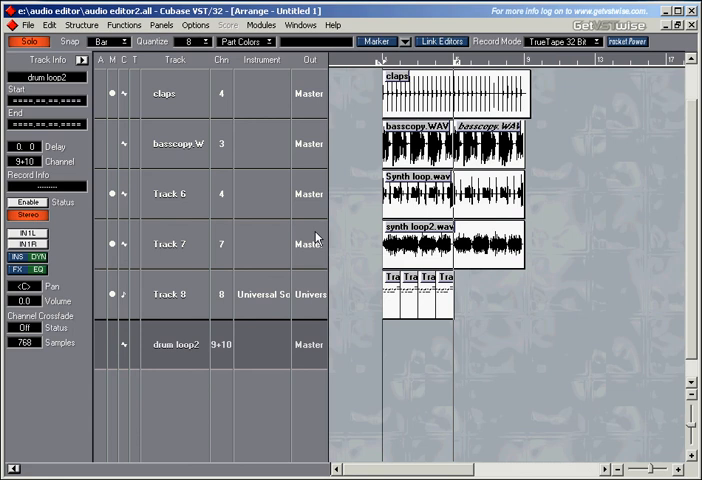
pyautogui.hotkey('ctrl', 'f')
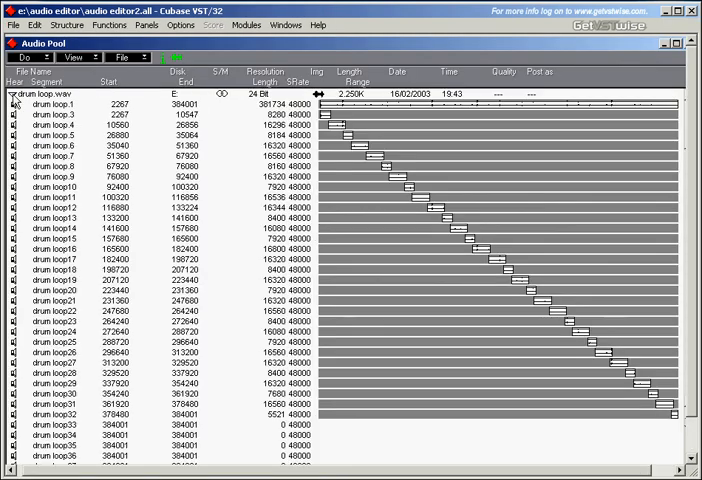
# Step: Drag the original drum loop.wav from the Audio Pool onto the start of drum loop2
pyautogui.click(12, 94)
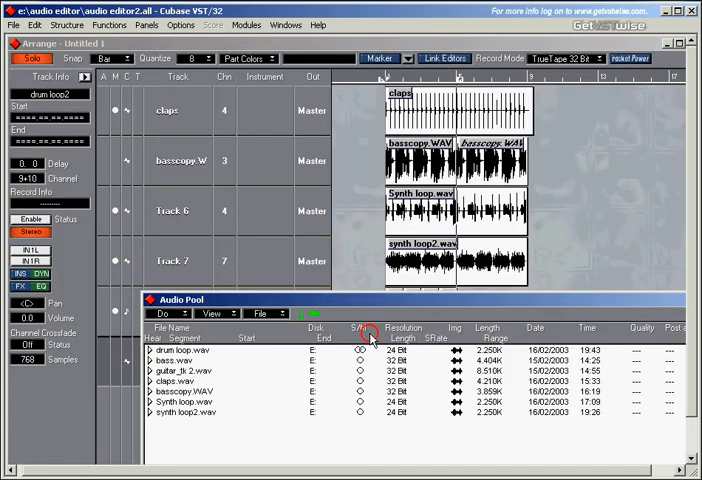
pyautogui.moveTo(370, 300); pyautogui.dragTo(412, 368)
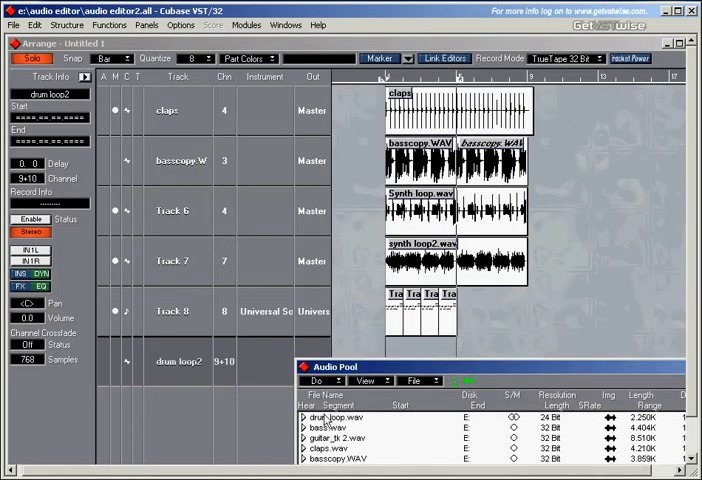
pyautogui.click(326, 419)
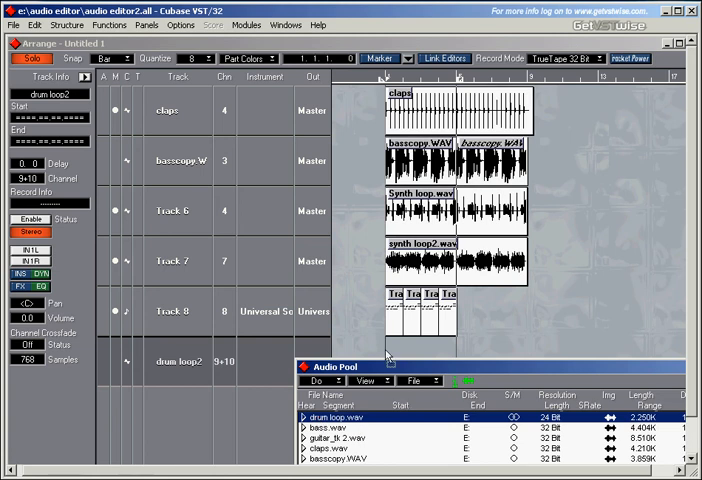
pyautogui.moveTo(326, 419); pyautogui.dragTo(390, 352)
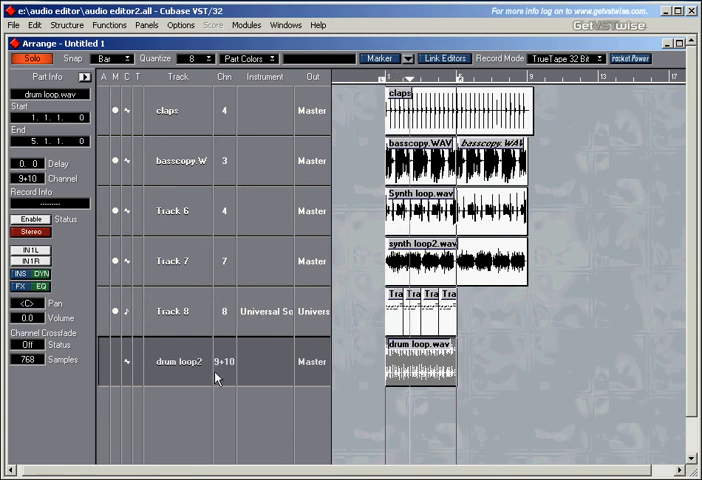
# Step: Maximize the Arrange window, mute the original drum loop track and shrink track heights
pyautogui.click(679, 46)
pyautogui.click(690, 62)
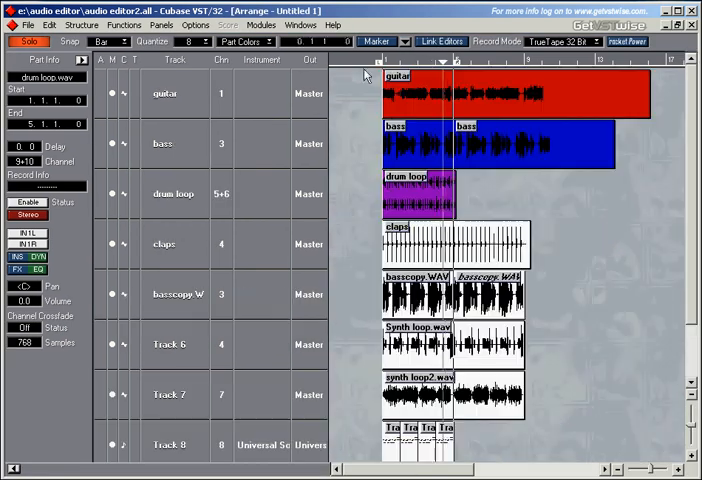
pyautogui.click(111, 193)
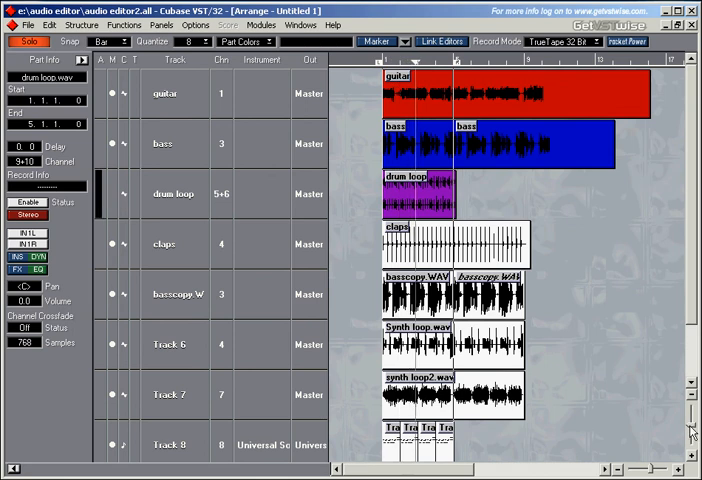
pyautogui.hotkey('ctrl', 'Up')
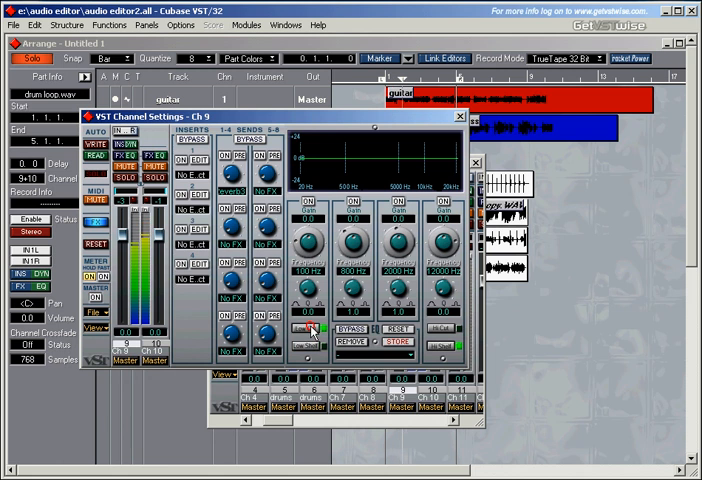
# Step: Enable channel 9's EQ band 1 as a low cut, raising its frequency past 739 Hz while soloed
pyautogui.click(311, 205)
pyautogui.moveTo(327, 160); pyautogui.dragTo(355, 170)
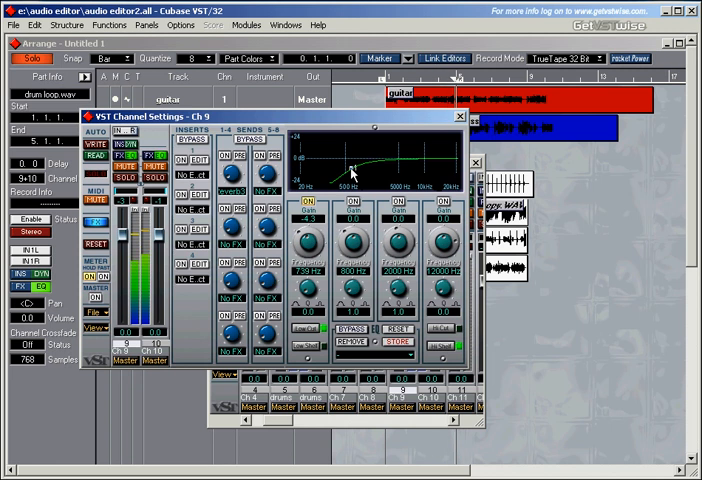
pyautogui.click(156, 180)
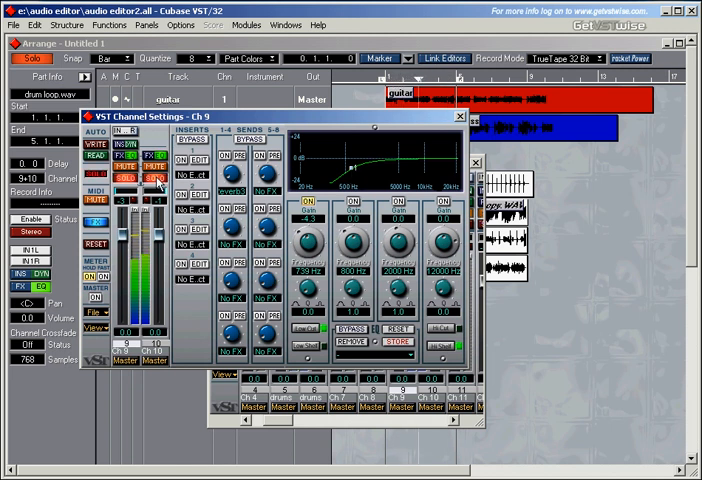
pyautogui.moveTo(351, 167)
pyautogui.mouseDown()
pyautogui.moveTo(361, 175)
pyautogui.moveTo(400, 148)
pyautogui.mouseUp()
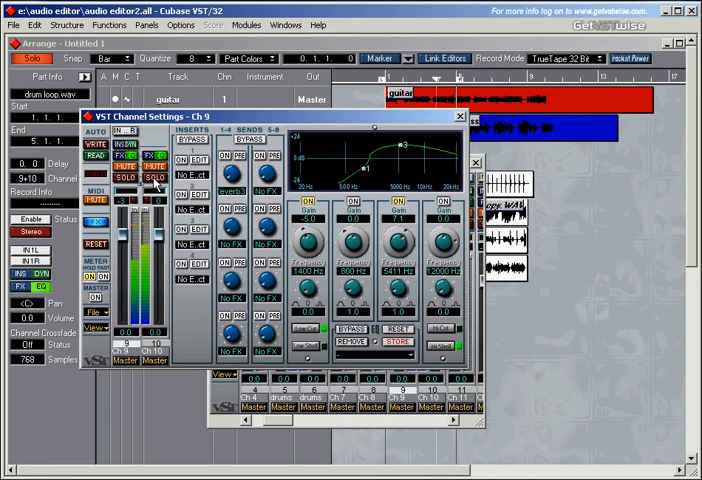
# Step: Toggle Solo on drum loop2 to compare the EQ'd loop against the full mix
pyautogui.click(156, 178)
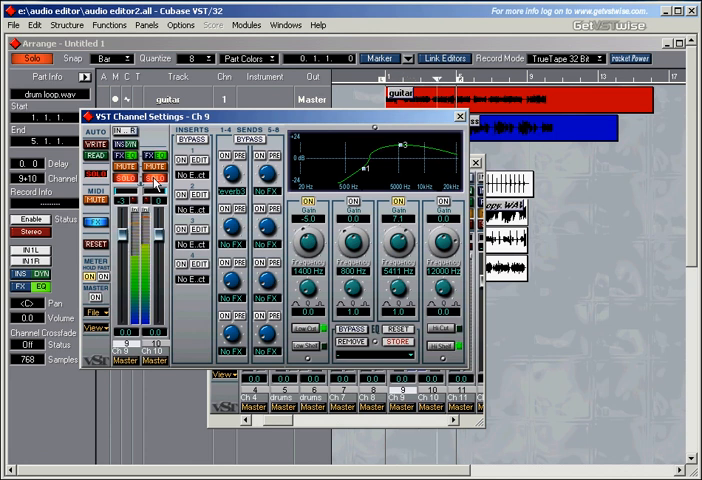
pyautogui.click(156, 178)
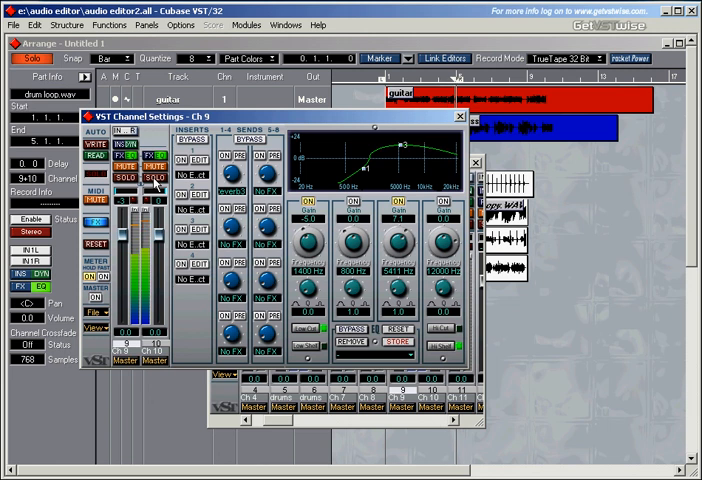
pyautogui.click(156, 178)
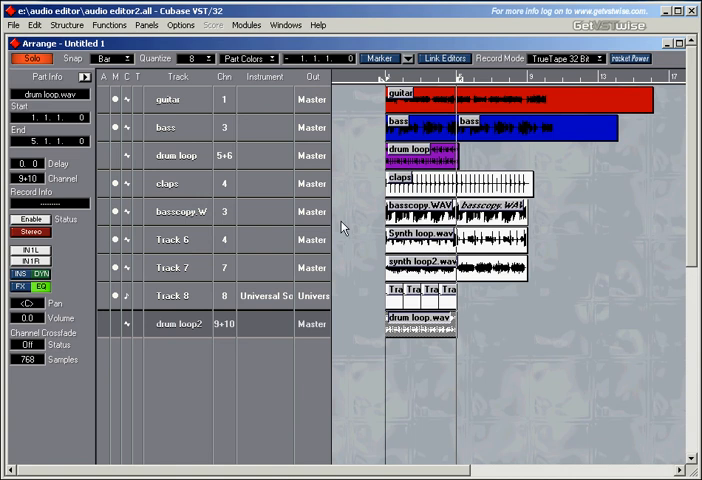
# Step: Create a new audio track and assign it to mono channel 3
pyautogui.press('F12')
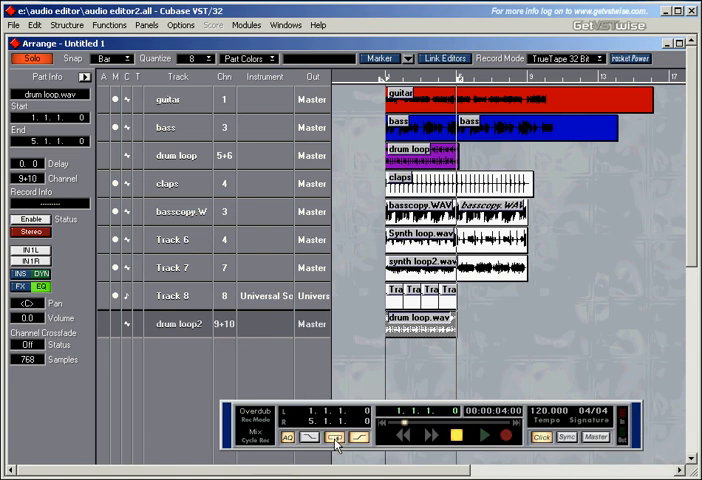
pyautogui.press('F12')
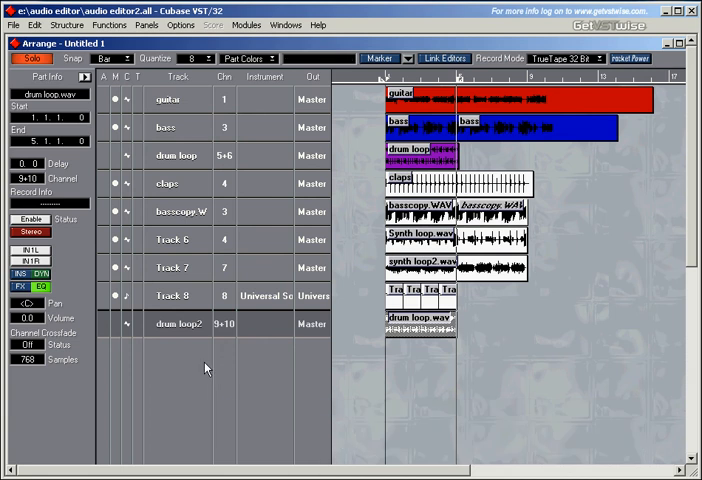
pyautogui.doubleClick(170, 363)
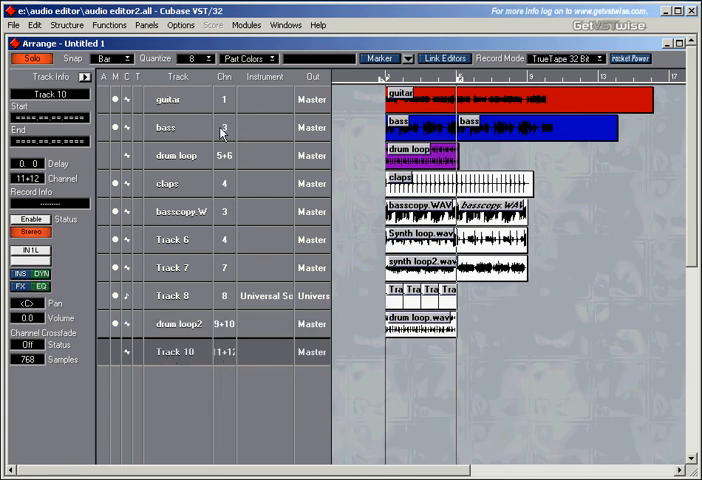
pyautogui.click(224, 352)
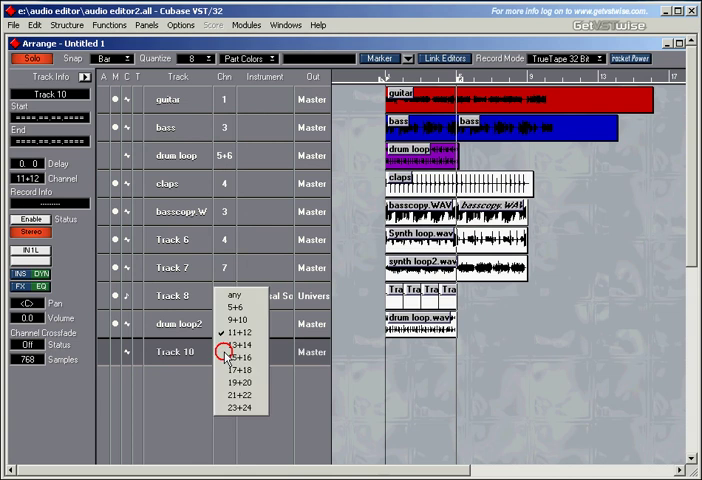
pyautogui.click(228, 294)
pyautogui.click(225, 352)
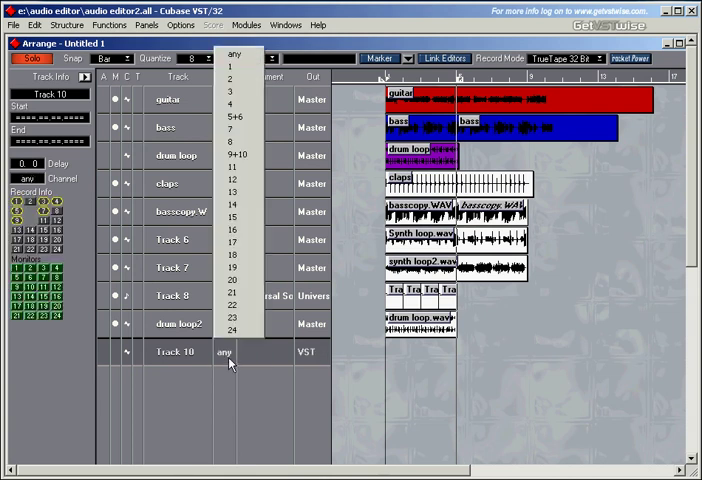
pyautogui.click(233, 93)
# Step: Rename the track NewBass and set the song position back to bar 3
pyautogui.doubleClick(175, 351)
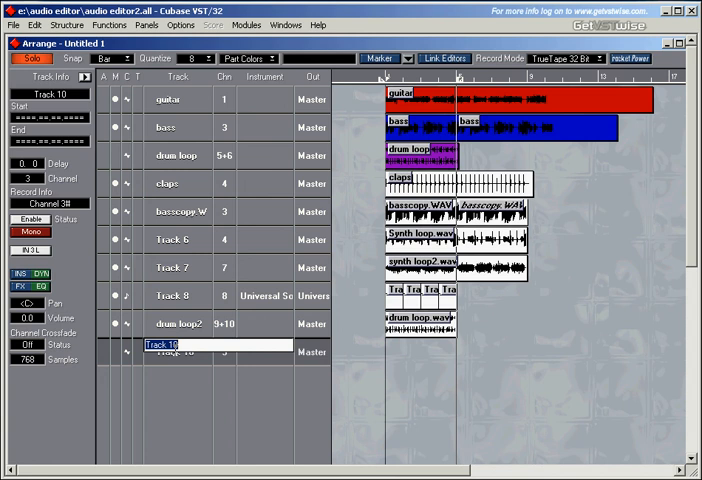
pyautogui.write('NewBass')
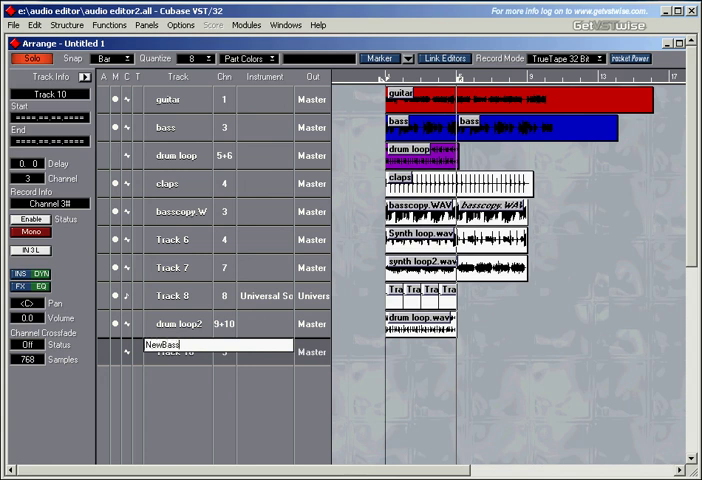
pyautogui.press('Return')
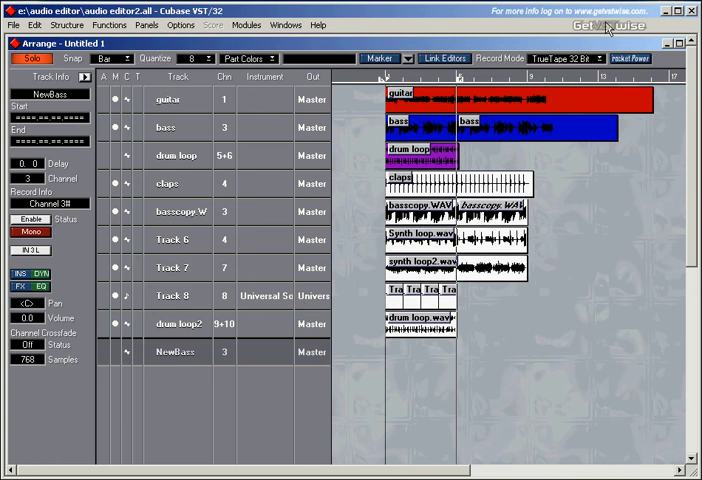
pyautogui.click(422, 82)
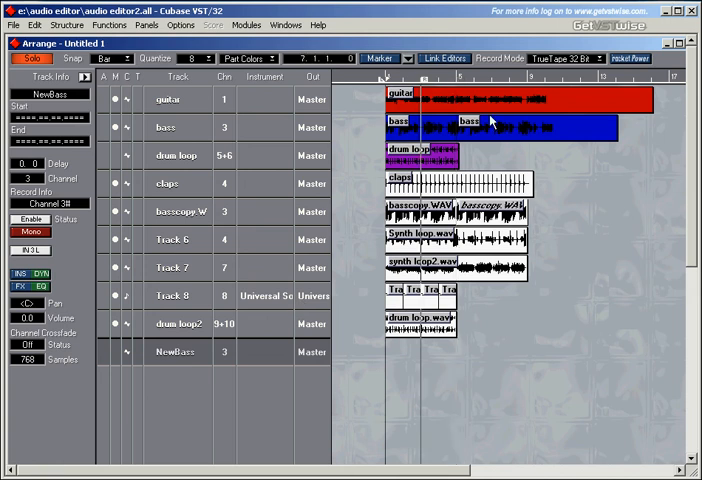